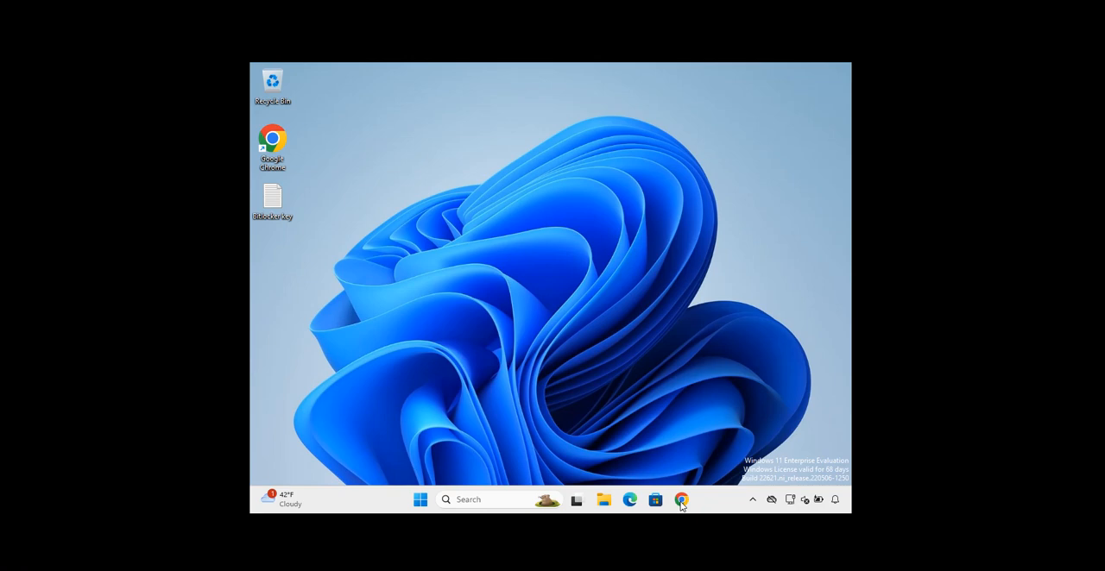
Download the 64-bit SQL Server 2022 EXE from the Microsoft Evaluation Center and check its download progress
{"action": "left_click", "coordinate": [681, 503]}
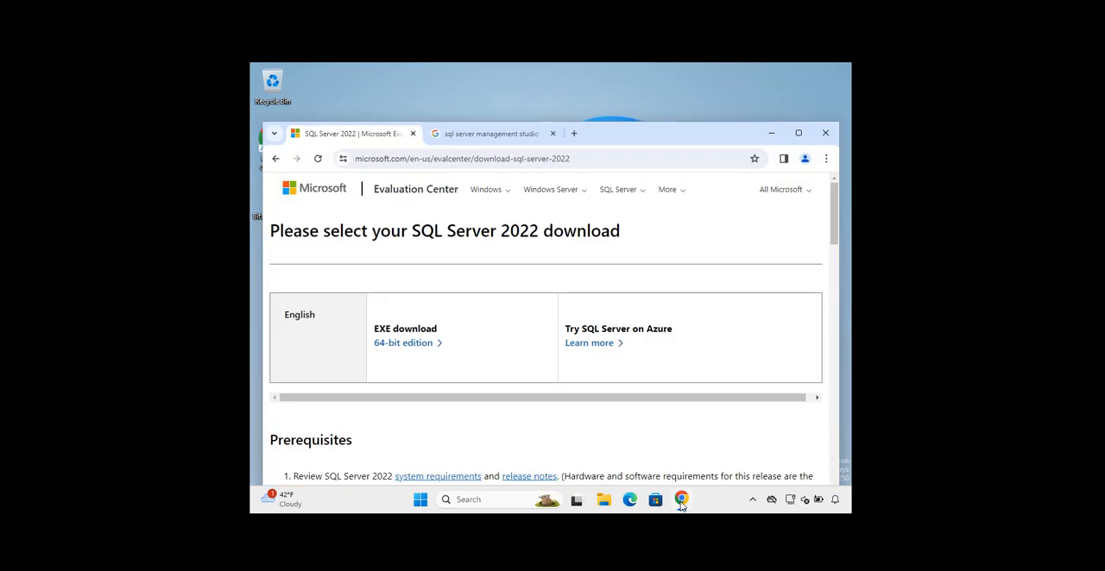
{"action": "left_click", "coordinate": [276, 159]}
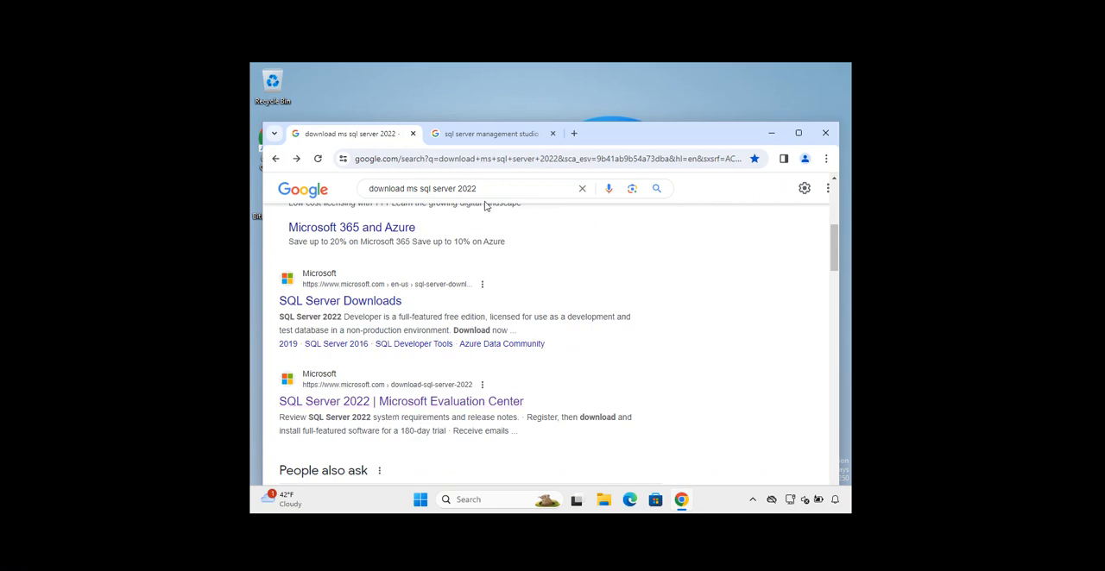
{"action": "left_click", "coordinate": [493, 135]}
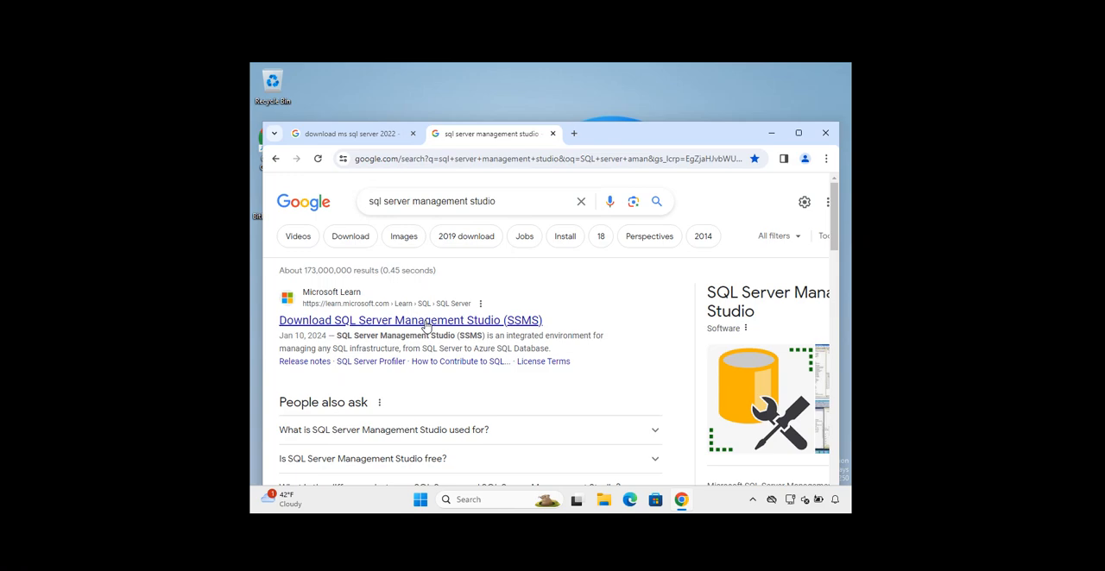
{"action": "left_click", "coordinate": [330, 137]}
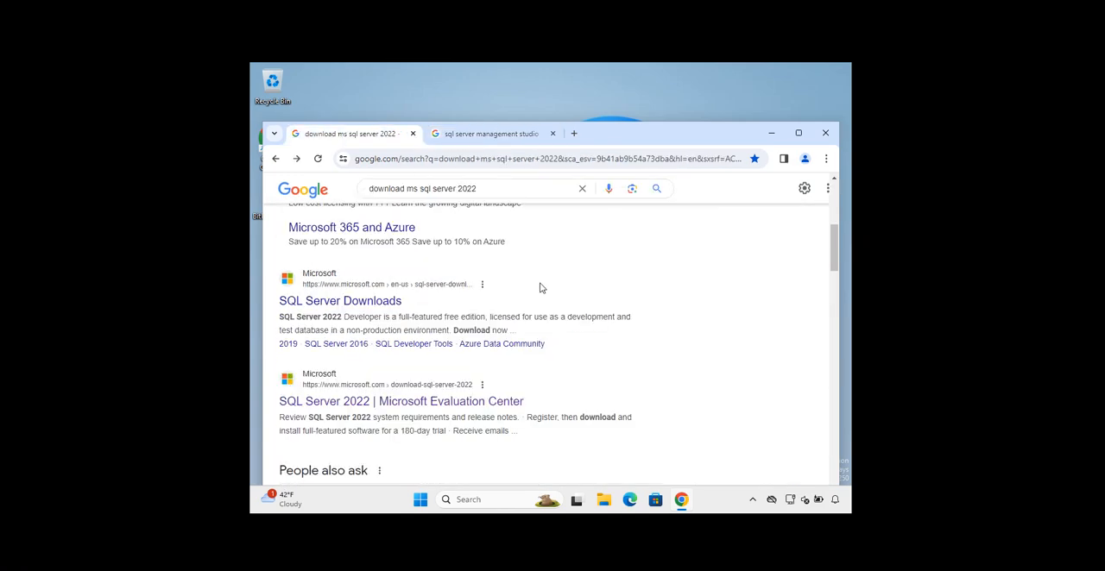
{"action": "left_click", "coordinate": [414, 406]}
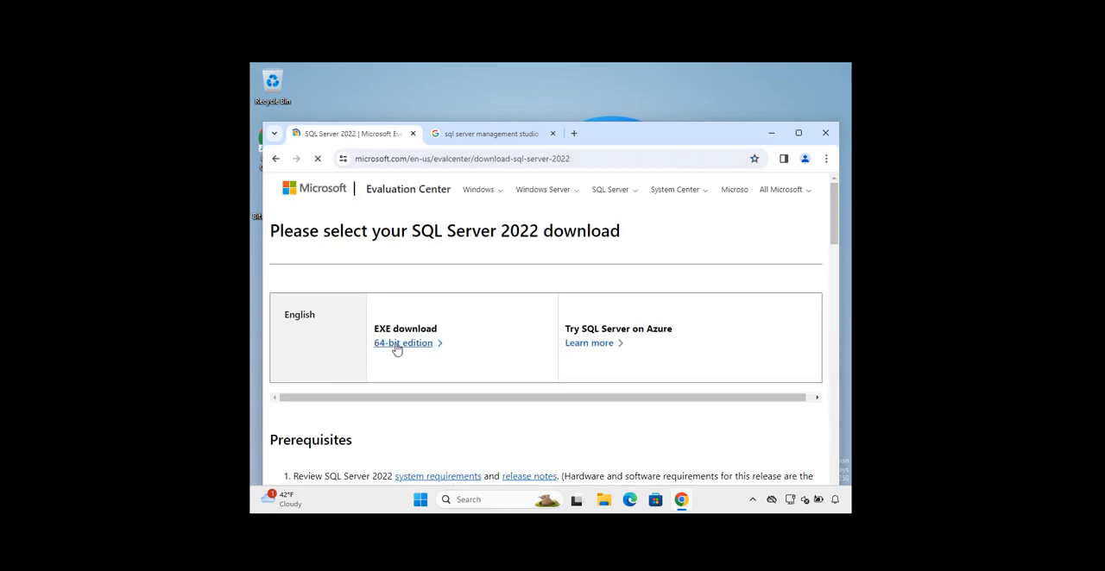
{"action": "left_click", "coordinate": [397, 345]}
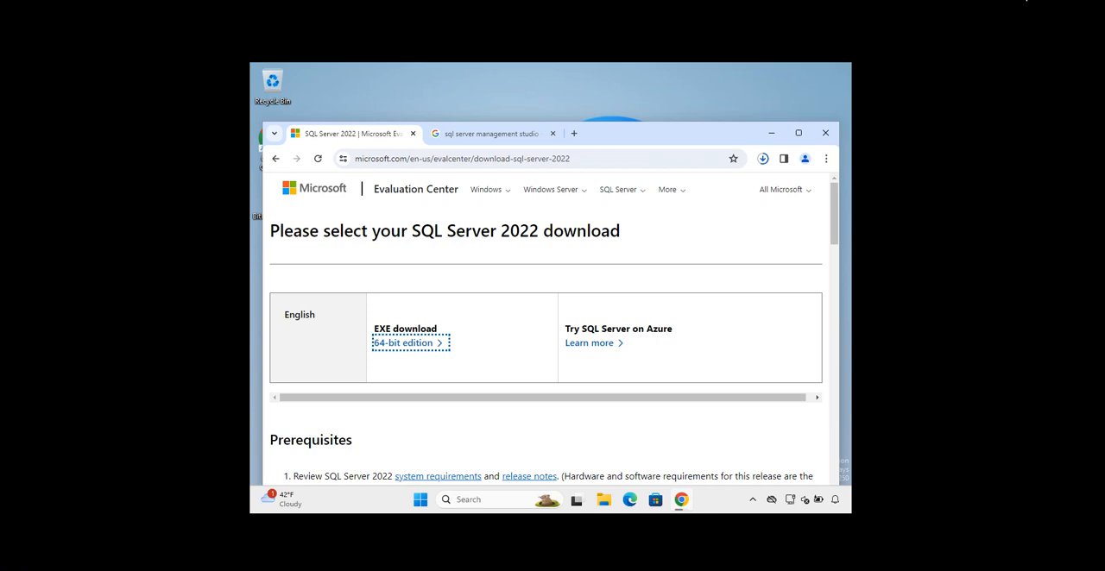
{"action": "left_click", "coordinate": [763, 159]}
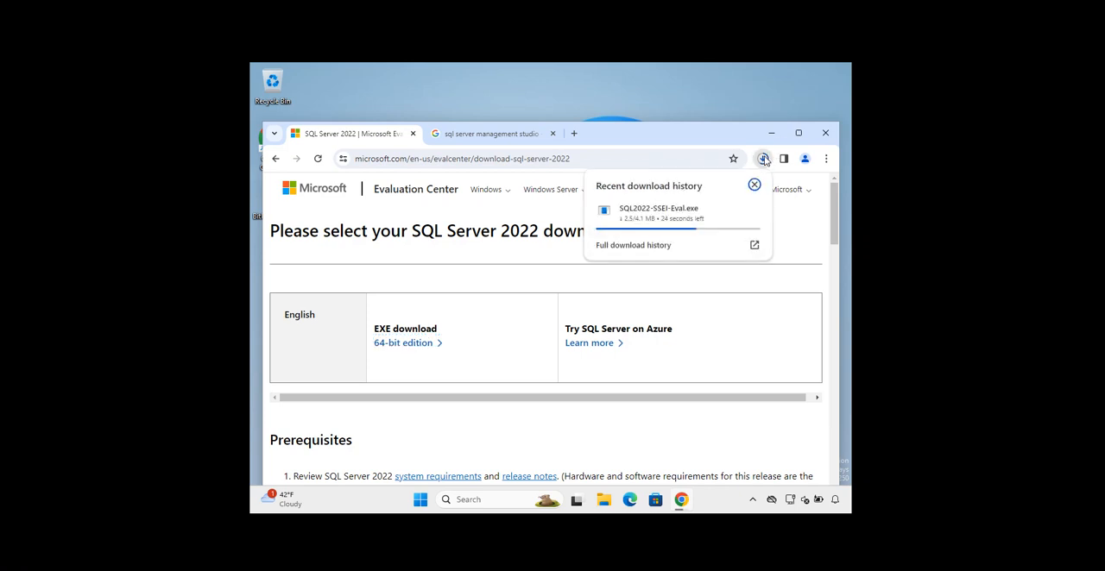
{"action": "left_click", "coordinate": [671, 138]}
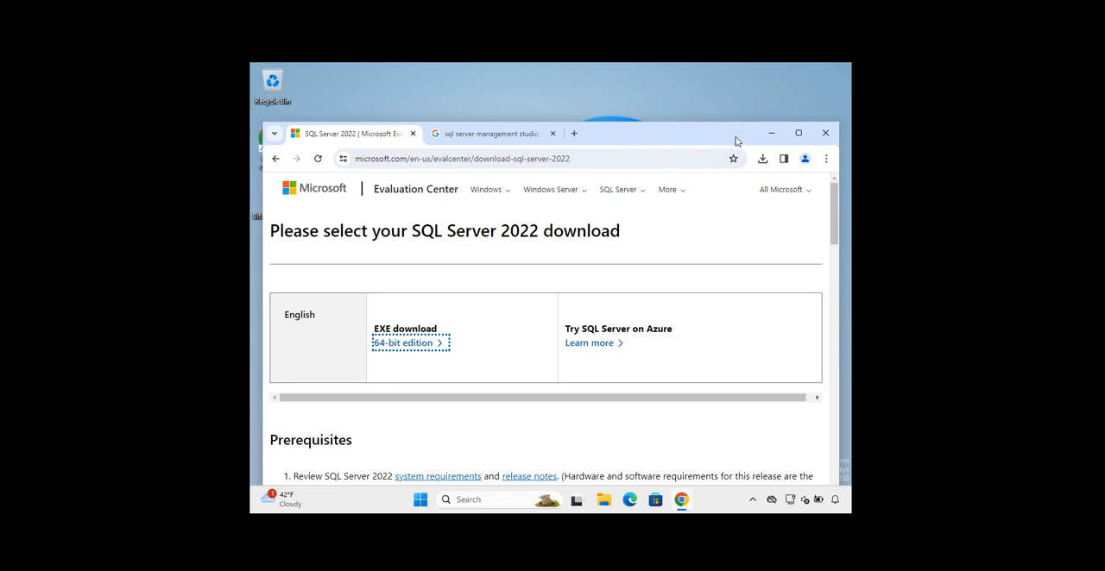
Locate the downloaded SQL2022-SSEI-Eval file in its folder, run it as administrator and allow it to make changes
{"action": "left_click", "coordinate": [764, 161]}
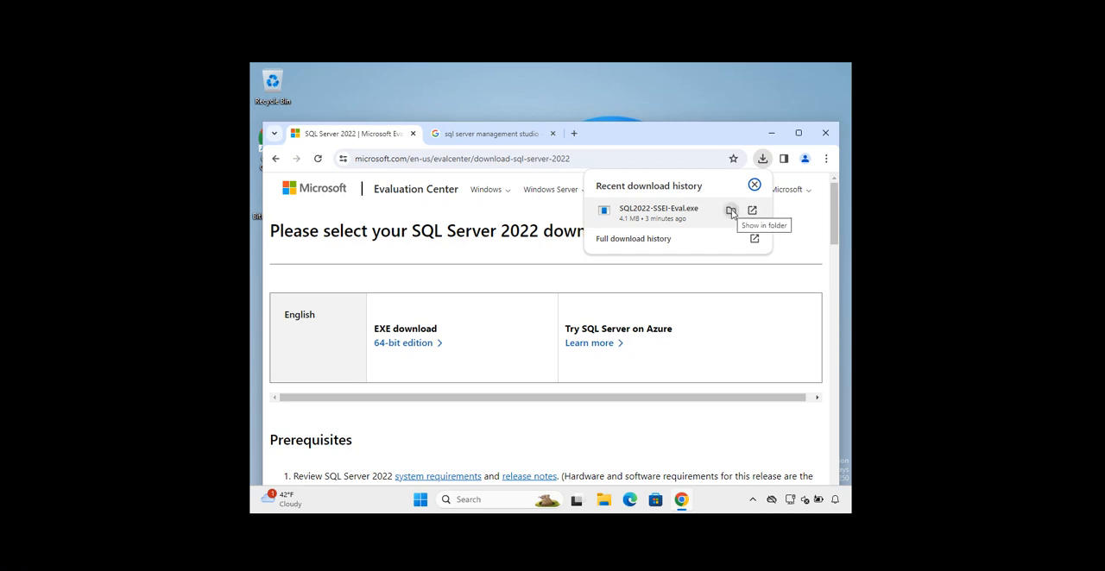
{"action": "left_click", "coordinate": [731, 212]}
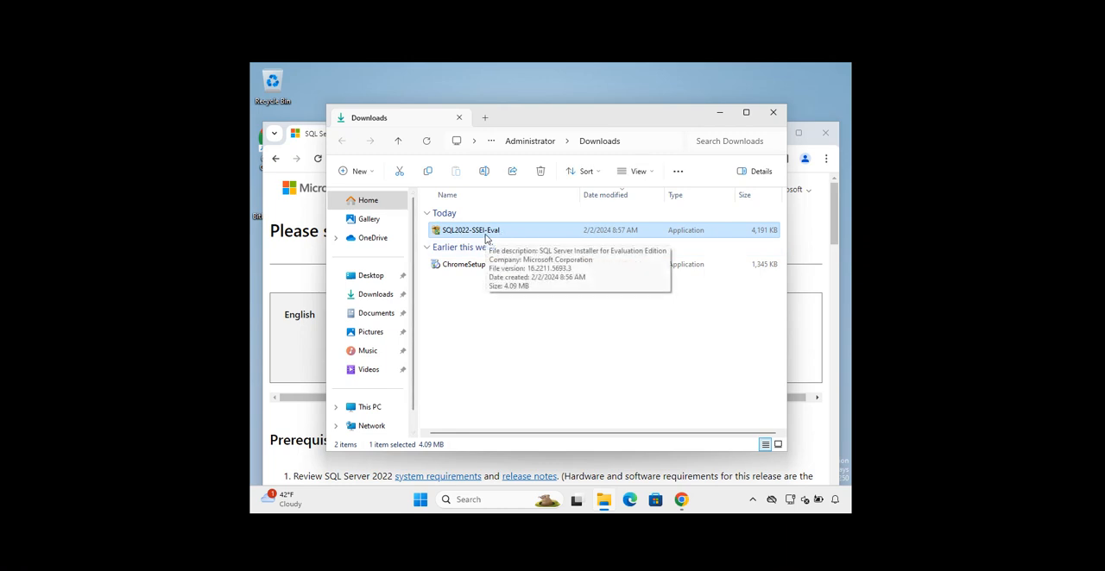
{"action": "right_click", "coordinate": [474, 235]}
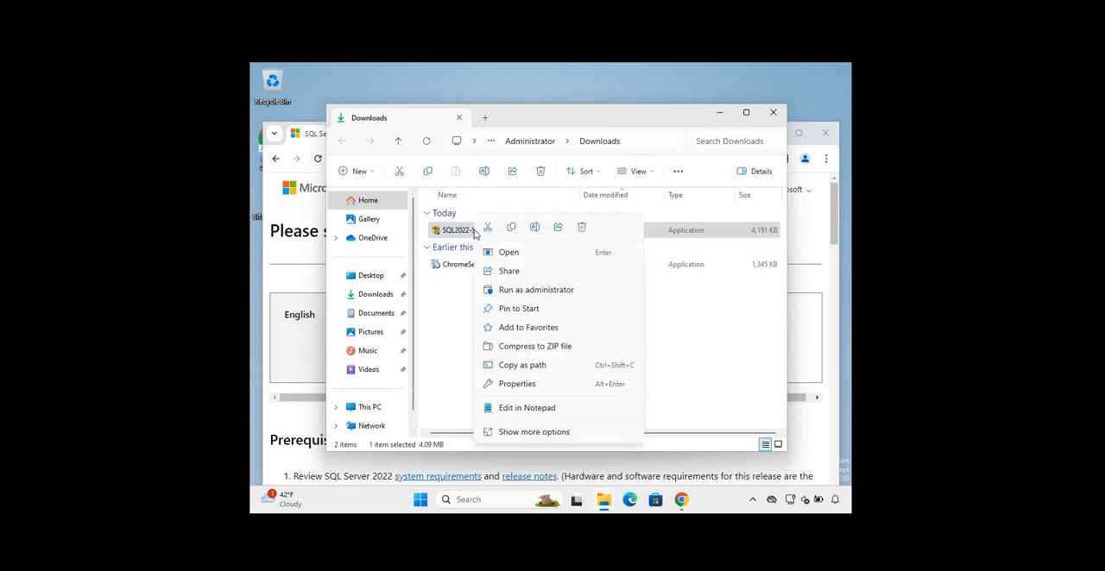
{"action": "left_click", "coordinate": [518, 292]}
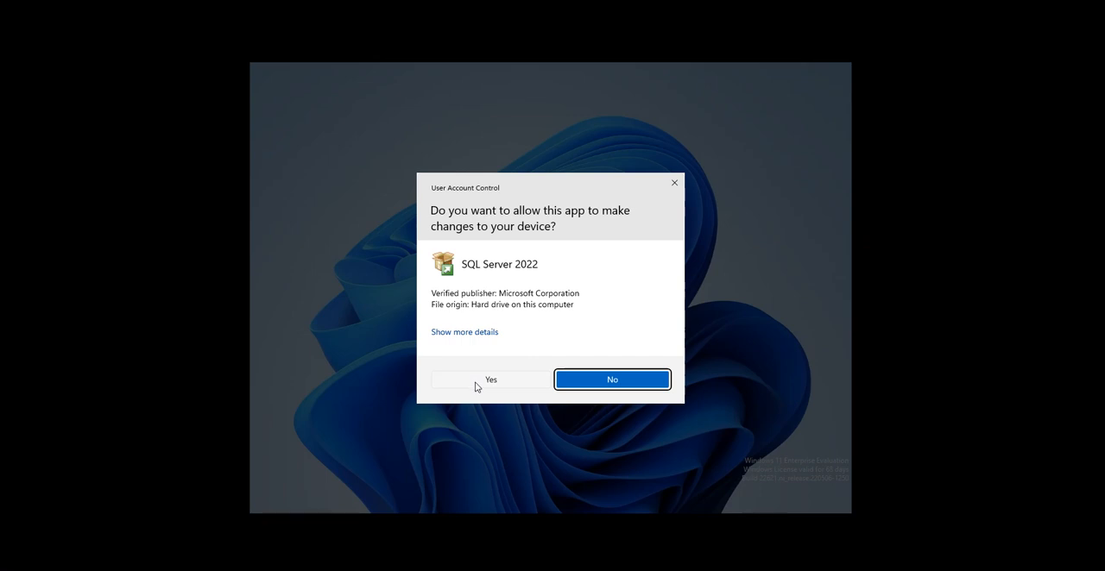
{"action": "left_click", "coordinate": [474, 385]}
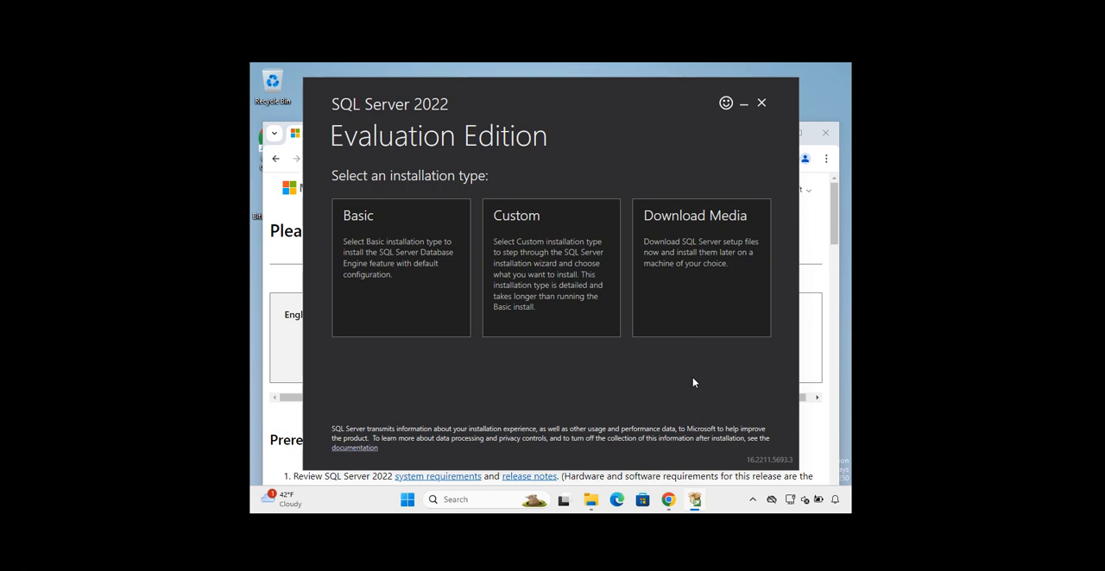
Start a Basic installation of SQL Server 2022, accepting the license terms and the default install location
{"action": "left_click", "coordinate": [424, 286]}
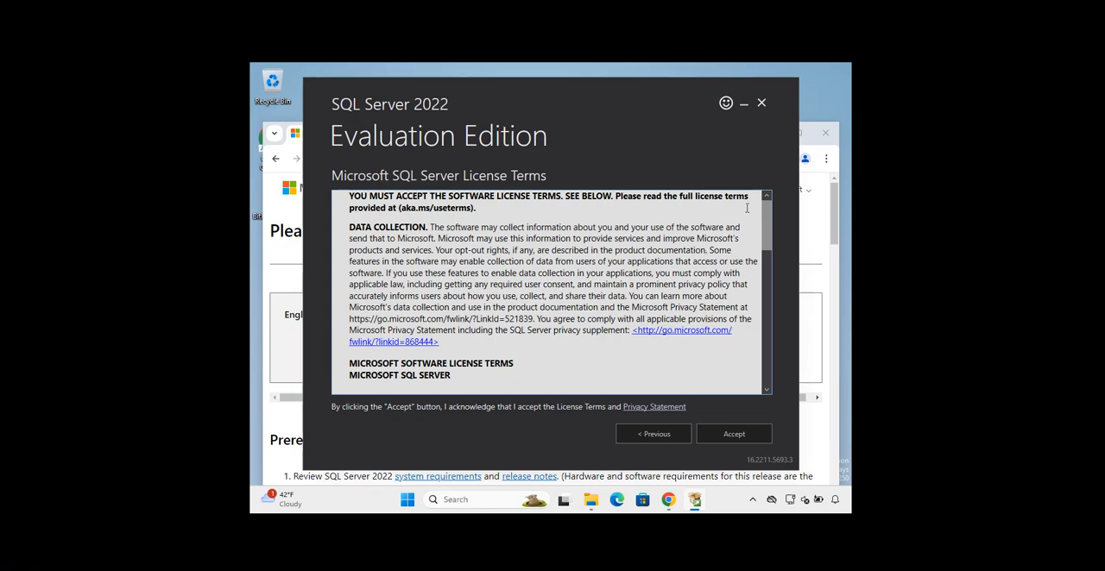
{"action": "left_click_drag", "start_coordinate": [767, 232], "coordinate": [775, 204]}
{"action": "left_click", "coordinate": [726, 439]}
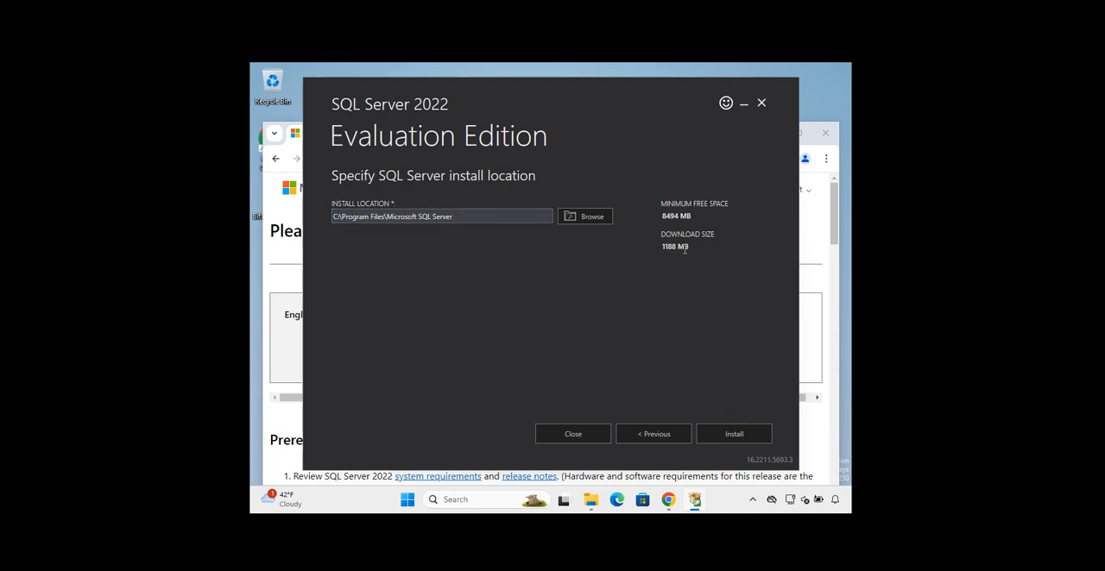
{"action": "left_click", "coordinate": [744, 437]}
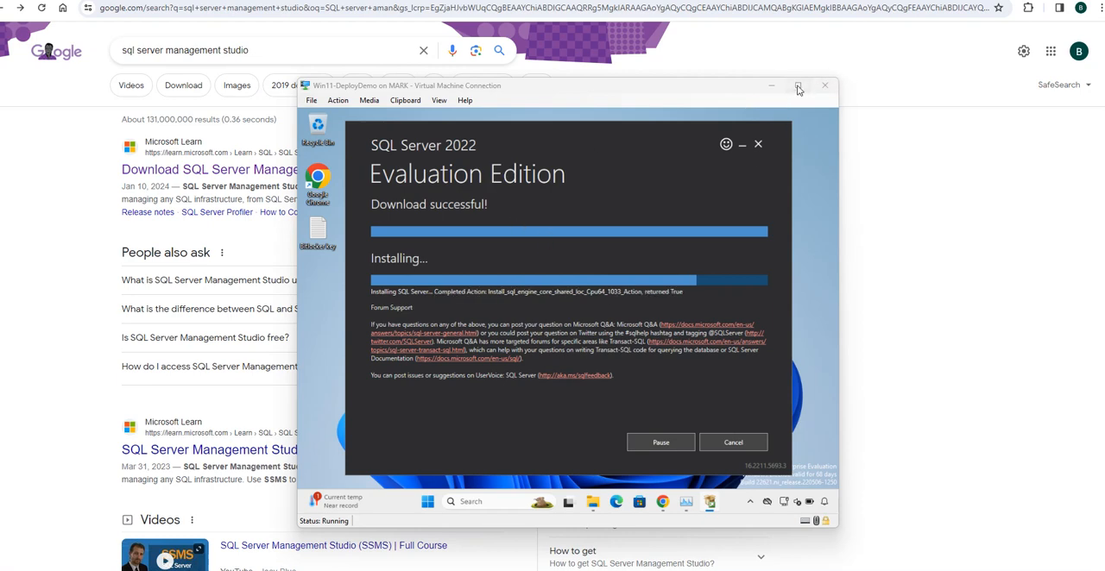
Show the Win11-DeployDemo virtual machine in full screen
{"action": "left_click", "coordinate": [798, 86]}
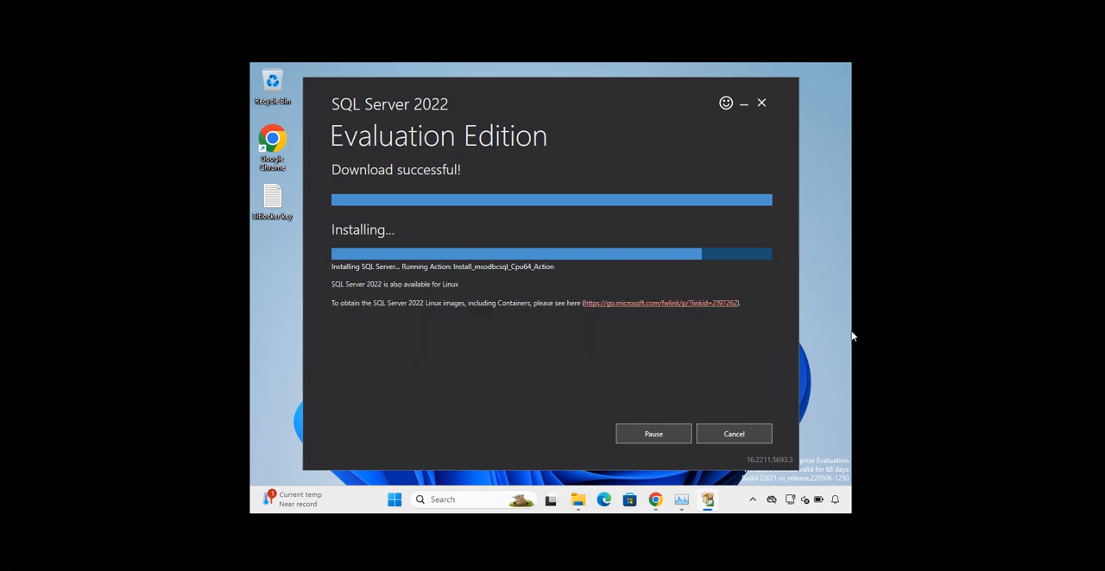
{"action": "key", "text": "ctrl+alt+Break"}
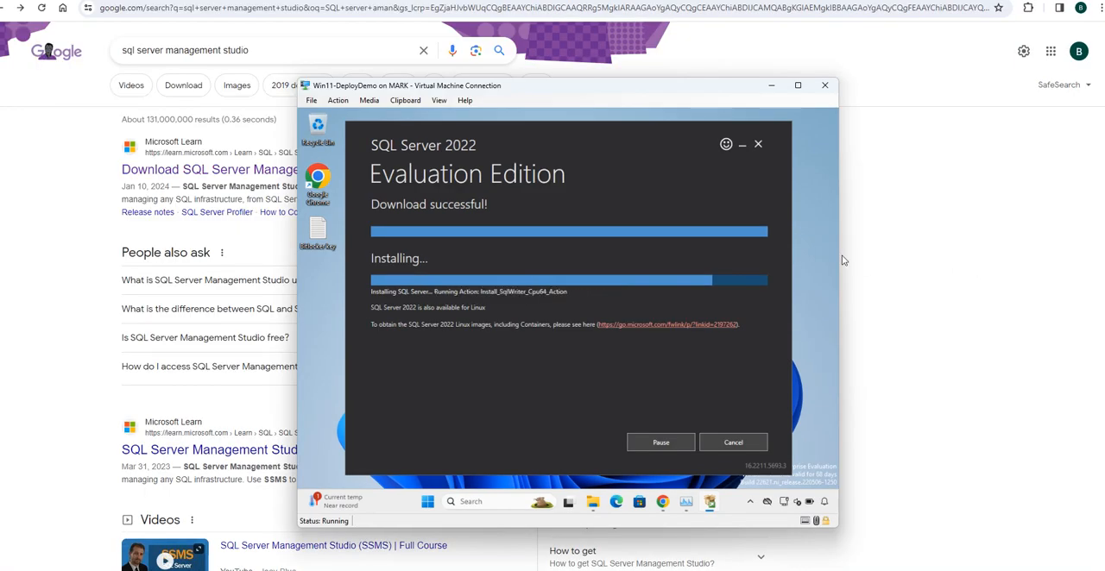
{"action": "left_click", "coordinate": [799, 87]}
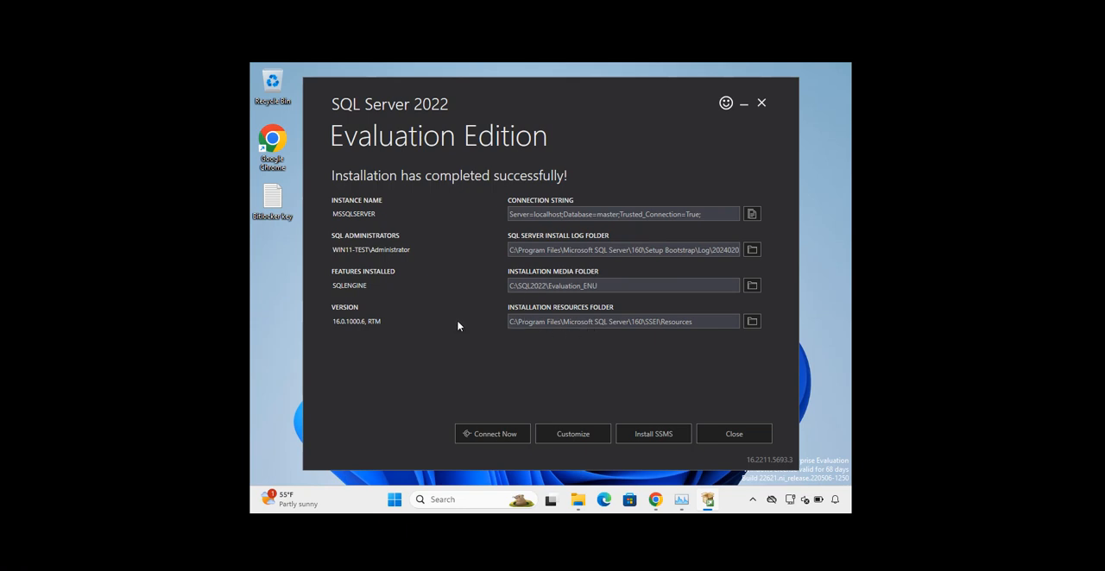
Connect to the new SQL Server instance from the installer, examine its version information and close the SQLCMD session
{"action": "left_click", "coordinate": [496, 437]}
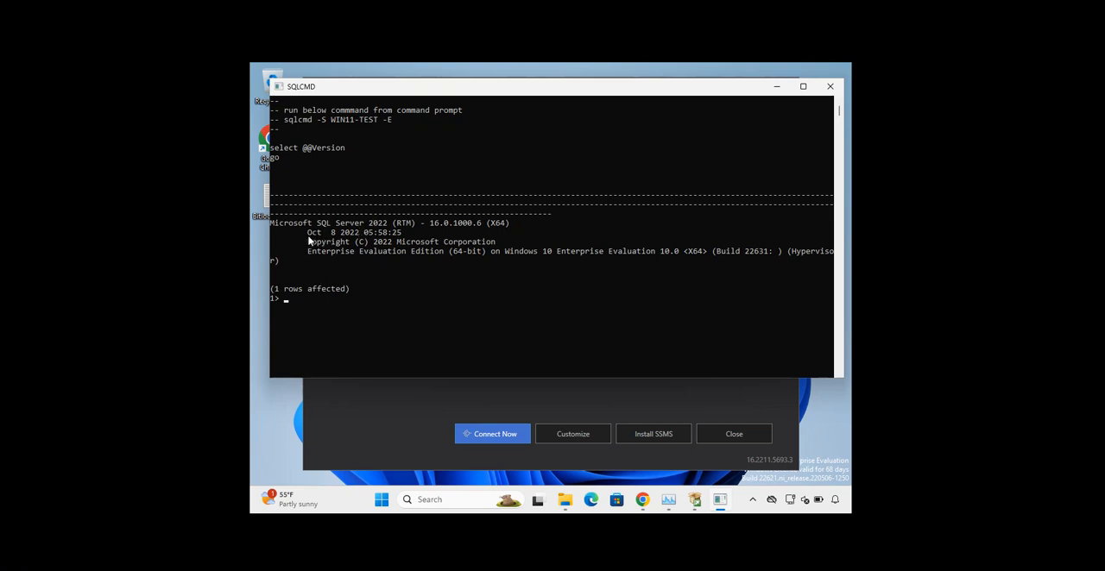
{"action": "left_click_drag", "start_coordinate": [305, 231], "coordinate": [411, 233]}
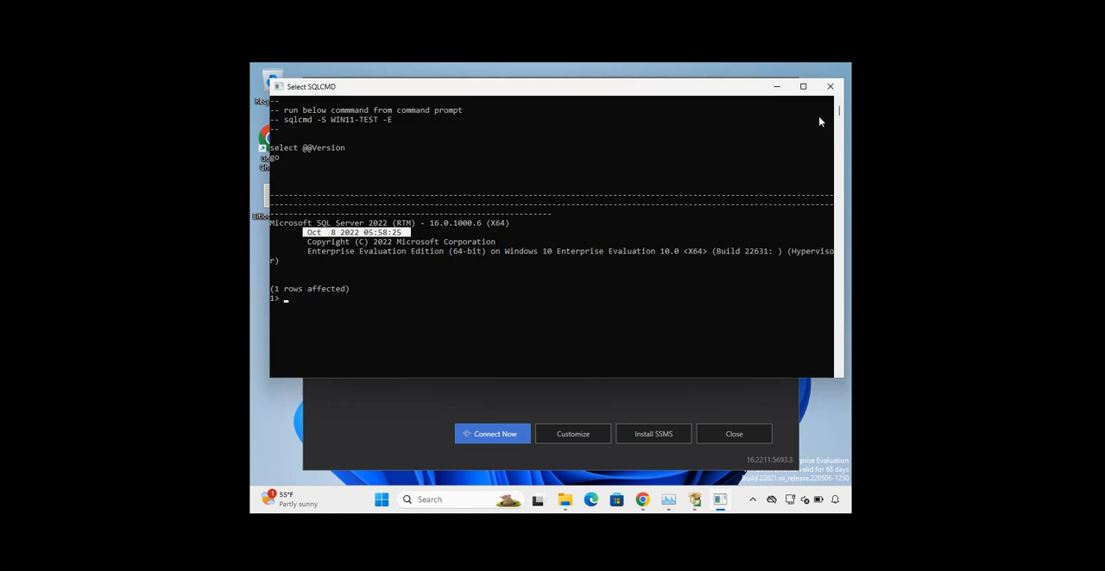
{"action": "left_click", "coordinate": [830, 87]}
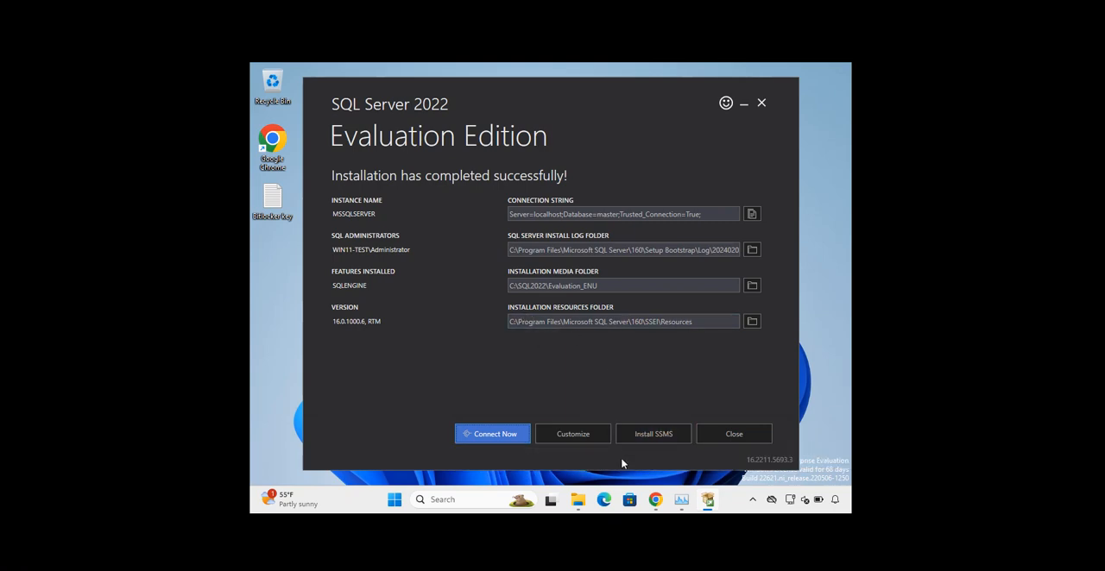
{"action": "left_click", "coordinate": [656, 506]}
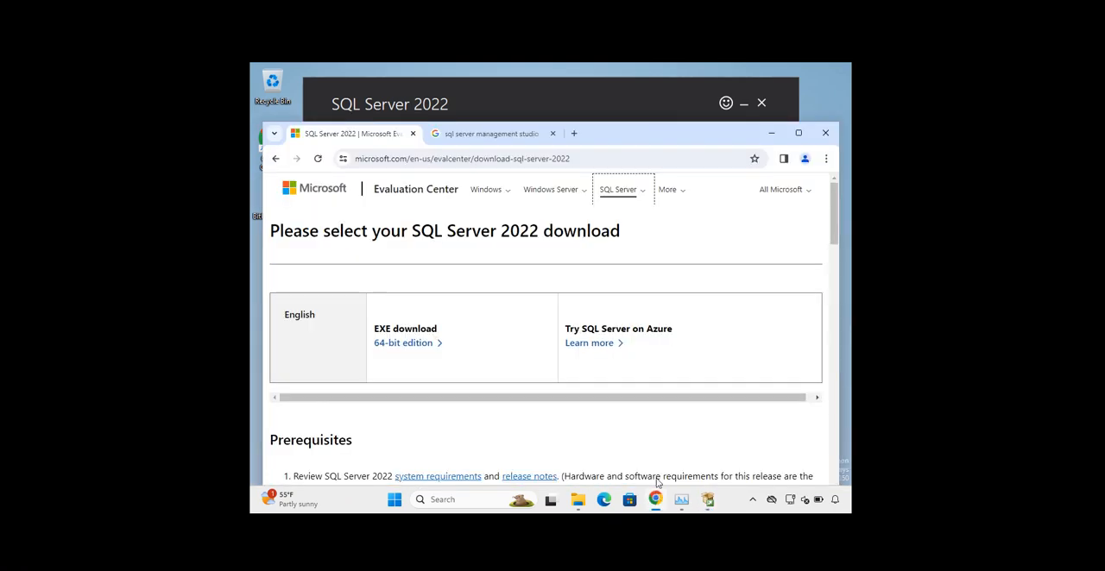
{"action": "left_click", "coordinate": [496, 138]}
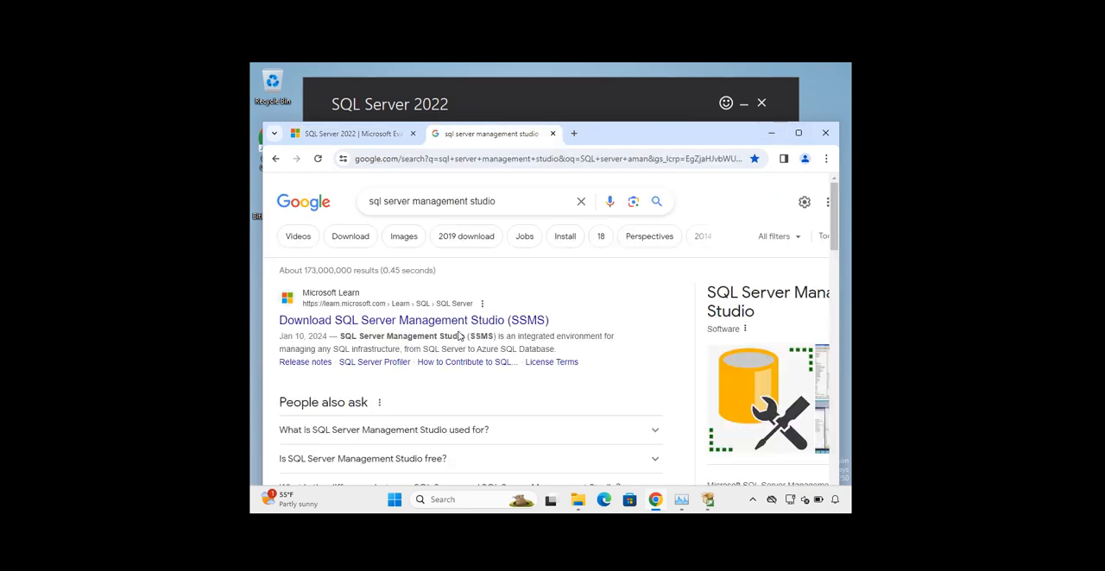
{"action": "left_click", "coordinate": [771, 133]}
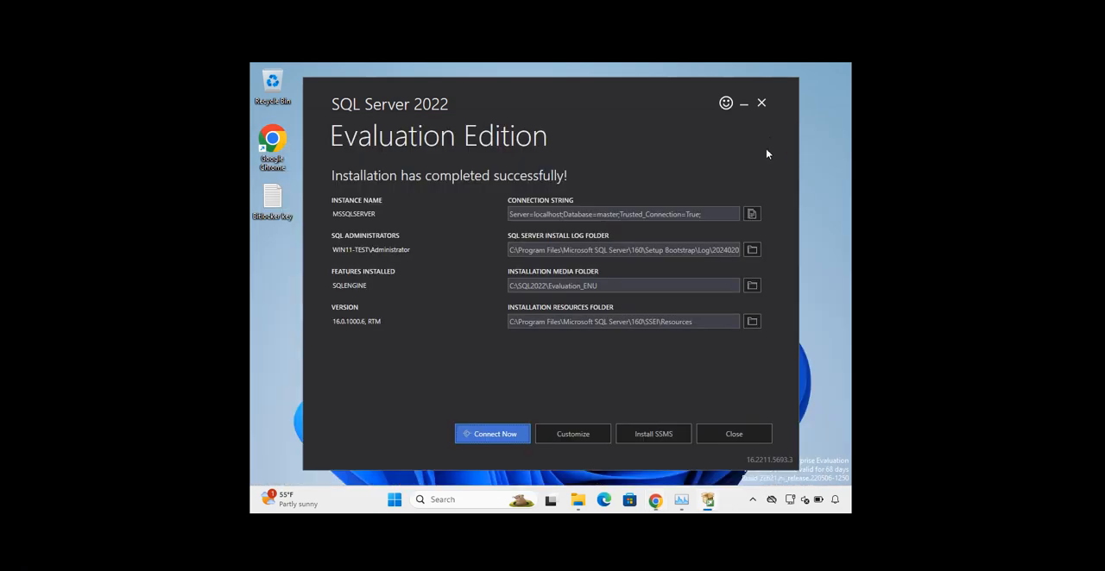
Open the SSMS download page from the finished installer and download SQL Server Management Studio (SSMS) 19.3
{"action": "left_click", "coordinate": [638, 432]}
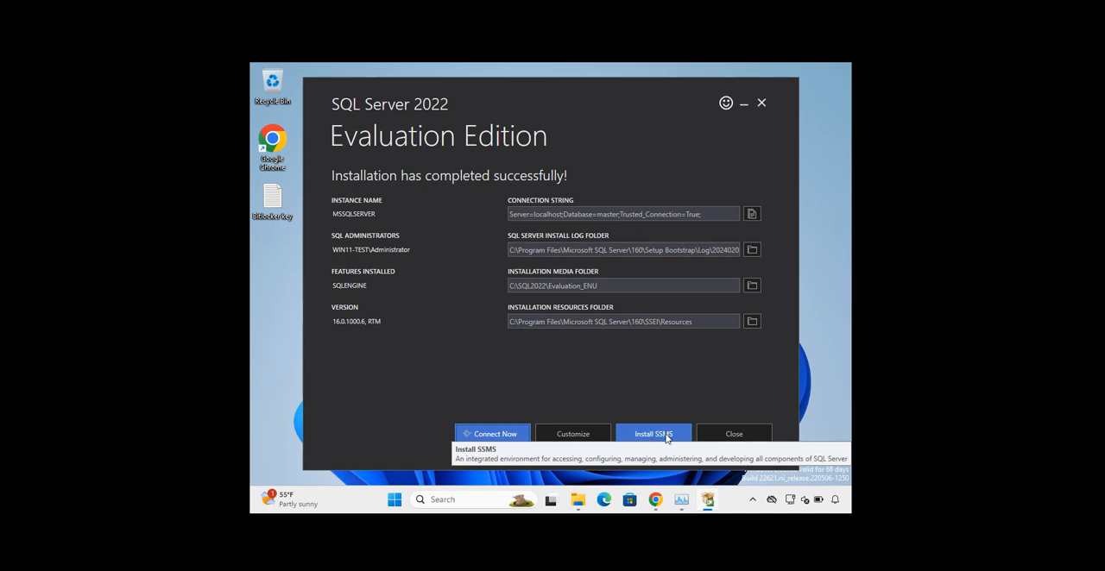
{"action": "left_click", "coordinate": [666, 434]}
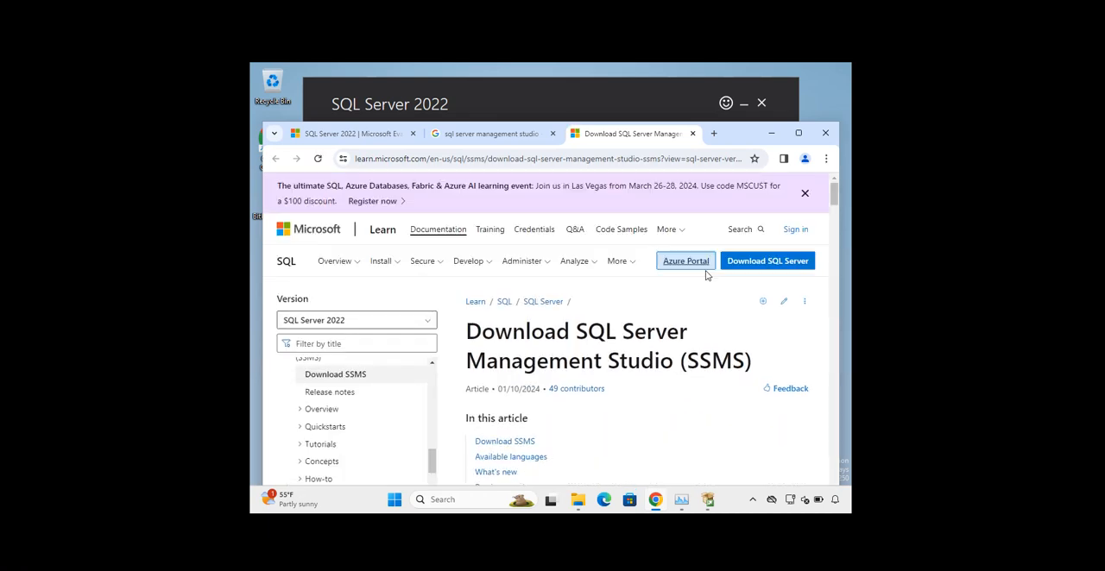
{"action": "scroll", "coordinate": [703, 316], "scroll_direction": "down", "scroll_amount": 5}
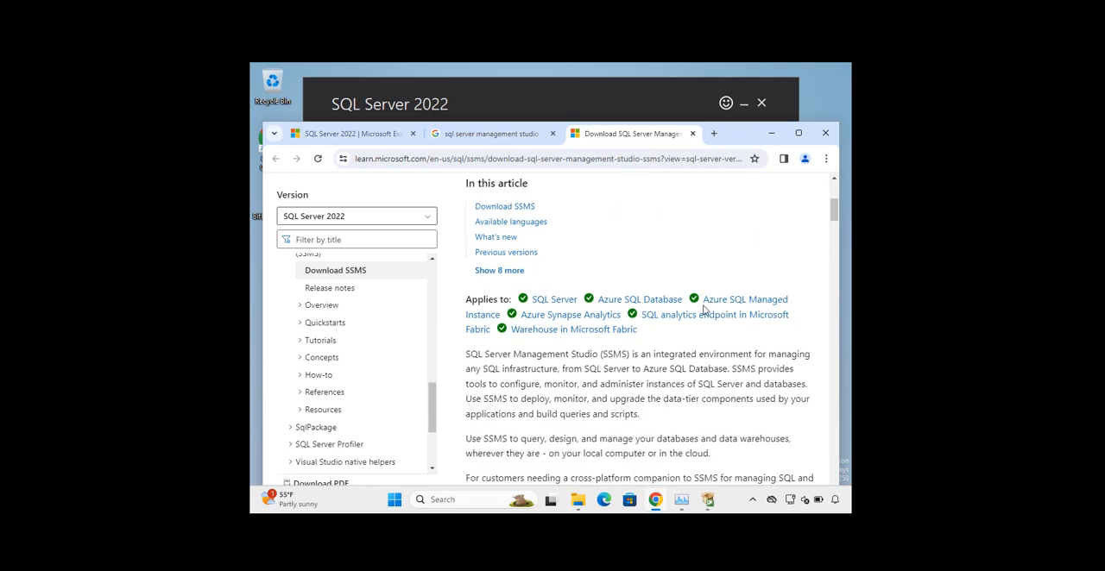
{"action": "scroll", "coordinate": [704, 311], "scroll_direction": "down", "scroll_amount": 1}
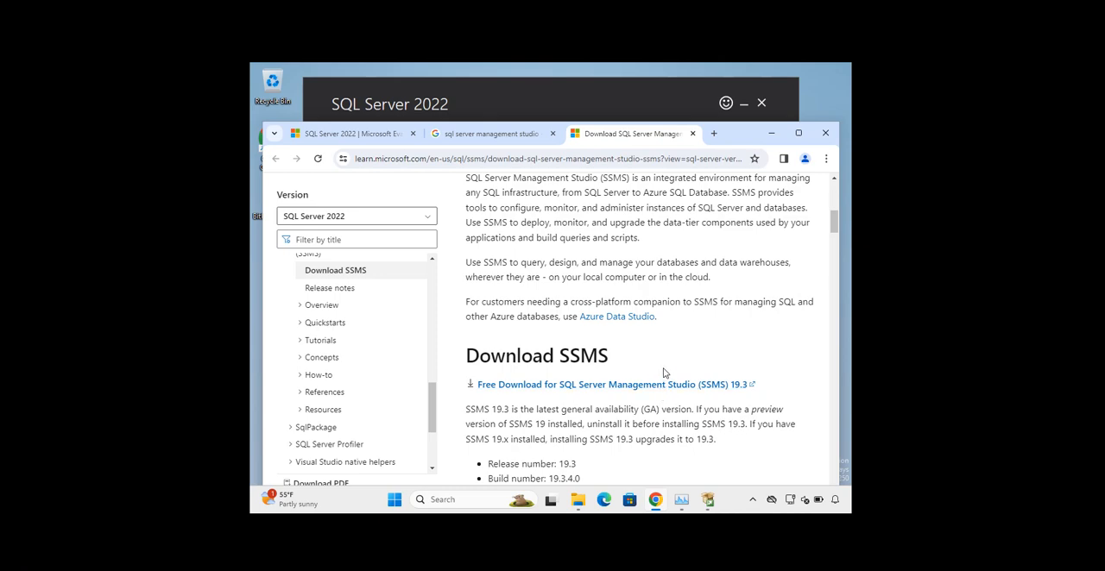
{"action": "scroll", "coordinate": [662, 393], "scroll_direction": "down", "scroll_amount": 5}
{"action": "scroll", "coordinate": [663, 370], "scroll_direction": "up", "scroll_amount": 4}
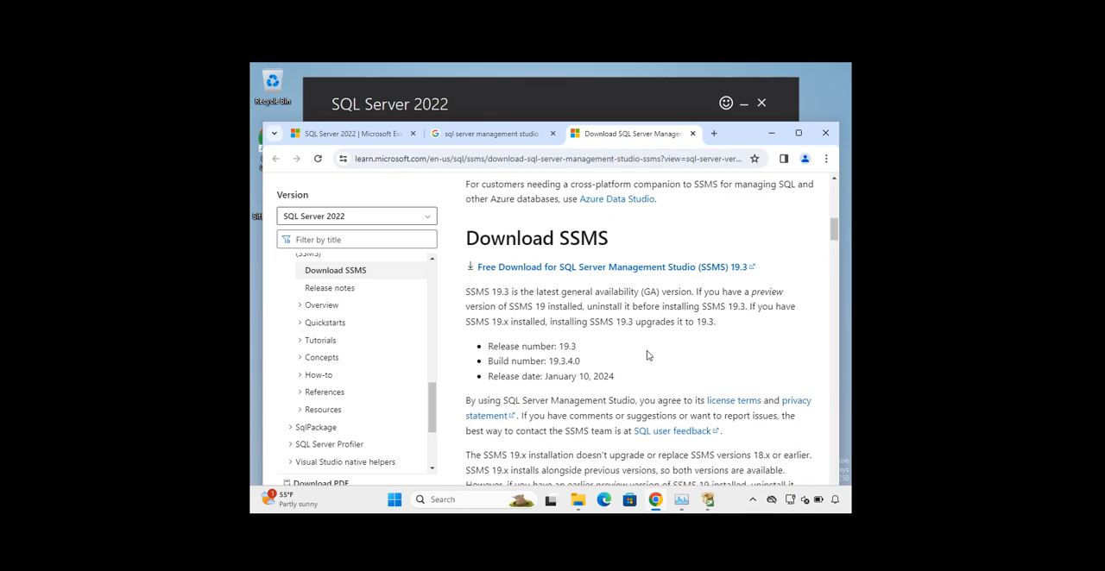
{"action": "scroll", "coordinate": [648, 354], "scroll_direction": "up", "scroll_amount": 1}
{"action": "scroll", "coordinate": [659, 282], "scroll_direction": "down", "scroll_amount": 5}
{"action": "scroll", "coordinate": [636, 378], "scroll_direction": "up", "scroll_amount": 5}
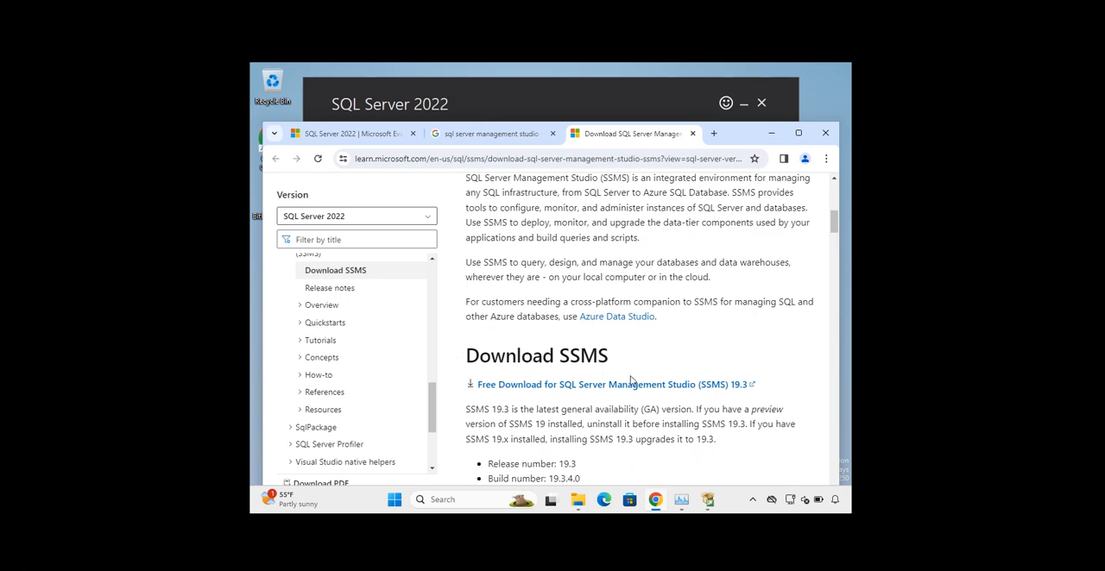
{"action": "scroll", "coordinate": [658, 313], "scroll_direction": "up", "scroll_amount": 2}
{"action": "scroll", "coordinate": [658, 312], "scroll_direction": "down", "scroll_amount": 1}
{"action": "scroll", "coordinate": [657, 313], "scroll_direction": "down", "scroll_amount": 1}
{"action": "left_click", "coordinate": [662, 386]}
Resume the interrupted SSMS-Setup-ENU.exe download from the recent download history
{"action": "left_click", "coordinate": [762, 159]}
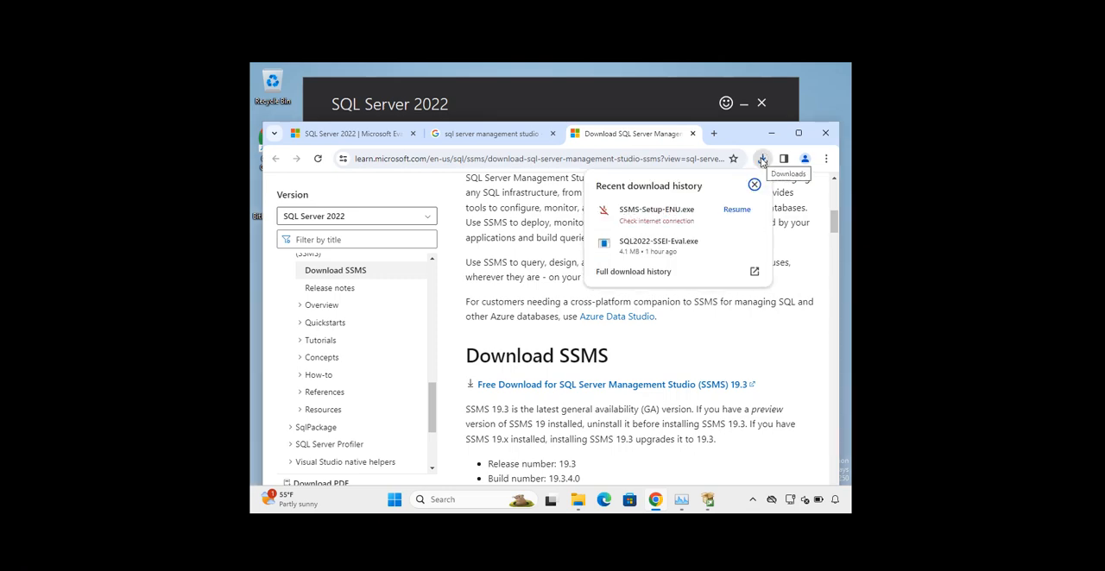
{"action": "left_click", "coordinate": [736, 211]}
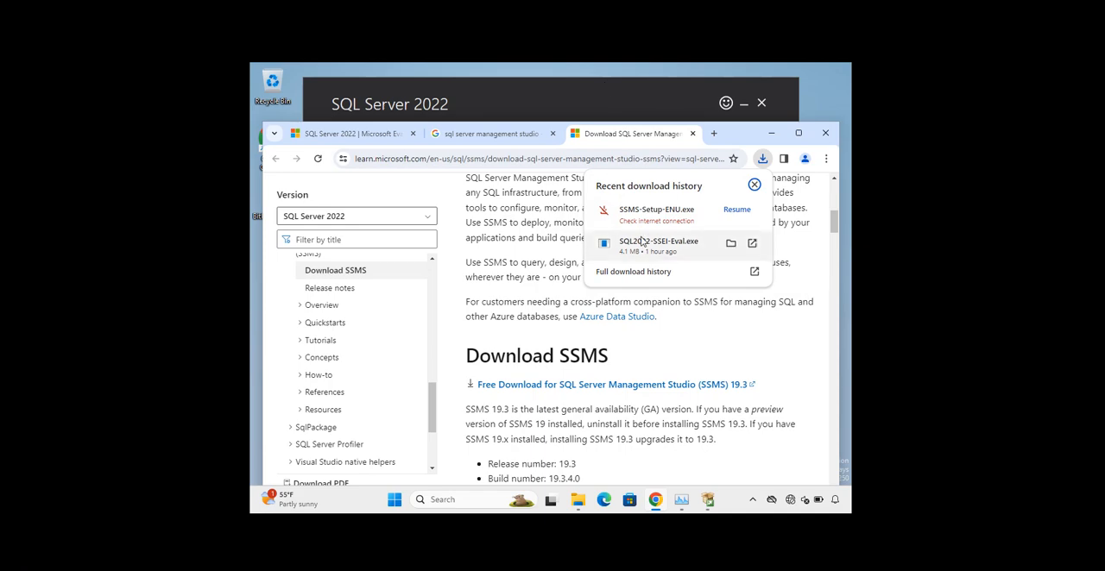
{"action": "left_click", "coordinate": [736, 209]}
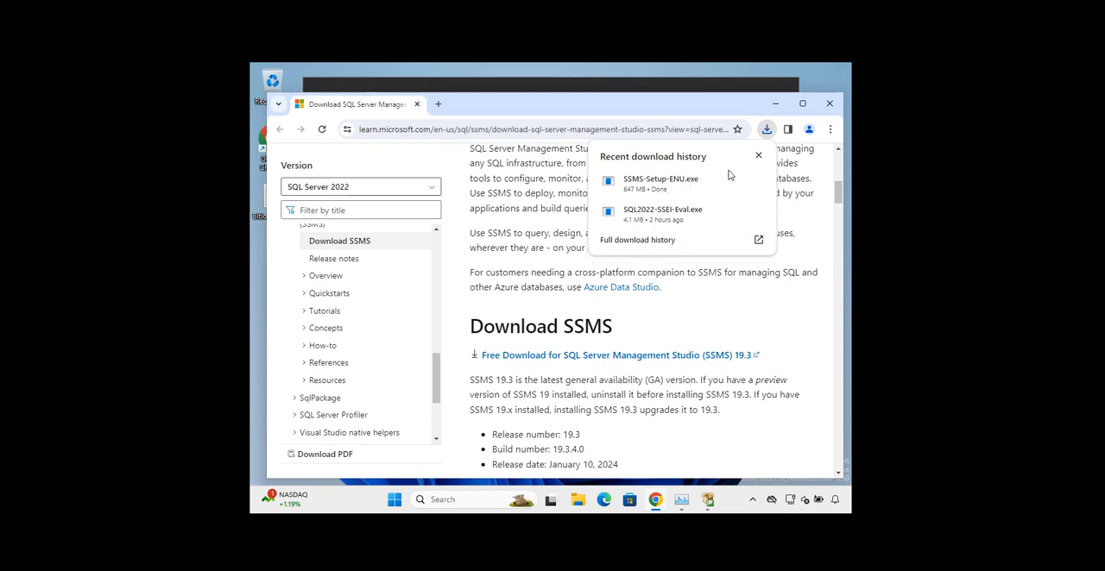
Show the downloaded SSMS-Setup-ENU.exe in its Downloads folder
{"action": "left_click", "coordinate": [769, 133]}
{"action": "left_click", "coordinate": [769, 134]}
{"action": "mouse_move", "coordinate": [735, 184]}
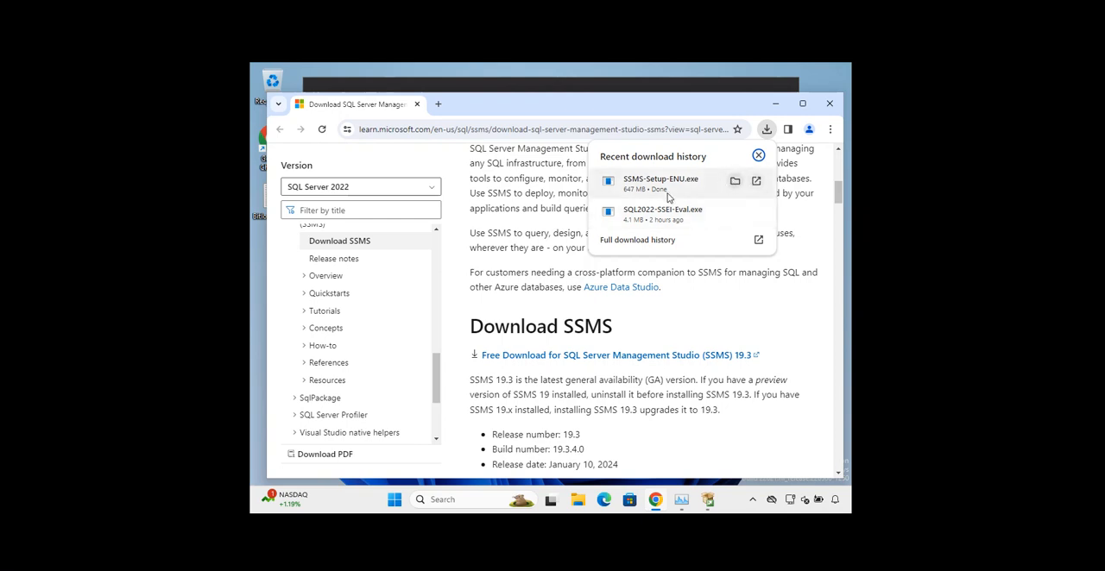
{"action": "left_click", "coordinate": [734, 182]}
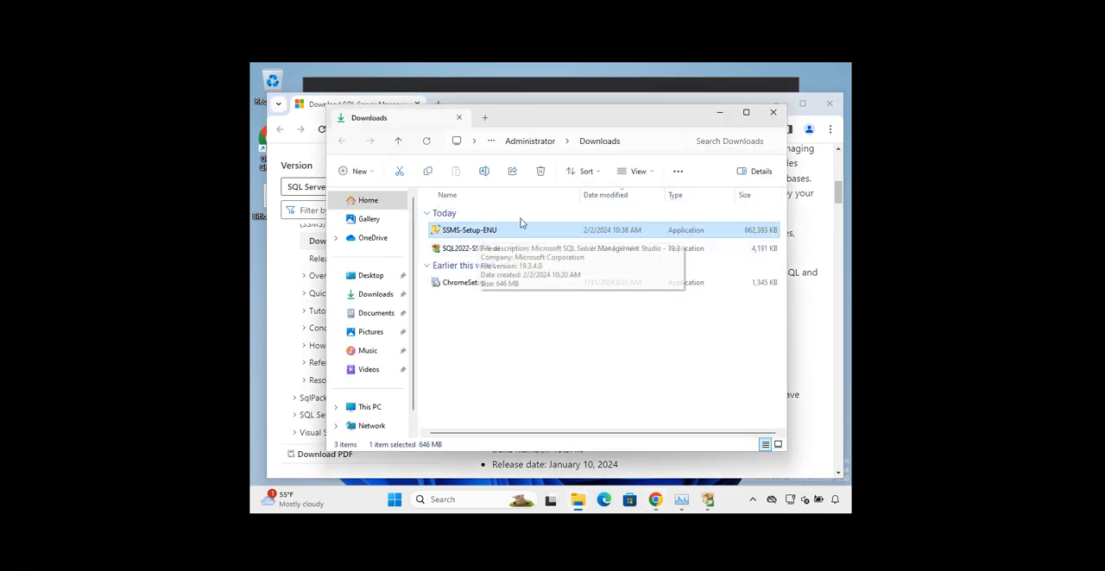
Close the browser, minimize the Downloads folder and exit the finished SQL Server 2022 installer, confirming the exit
{"action": "left_click", "coordinate": [731, 97]}
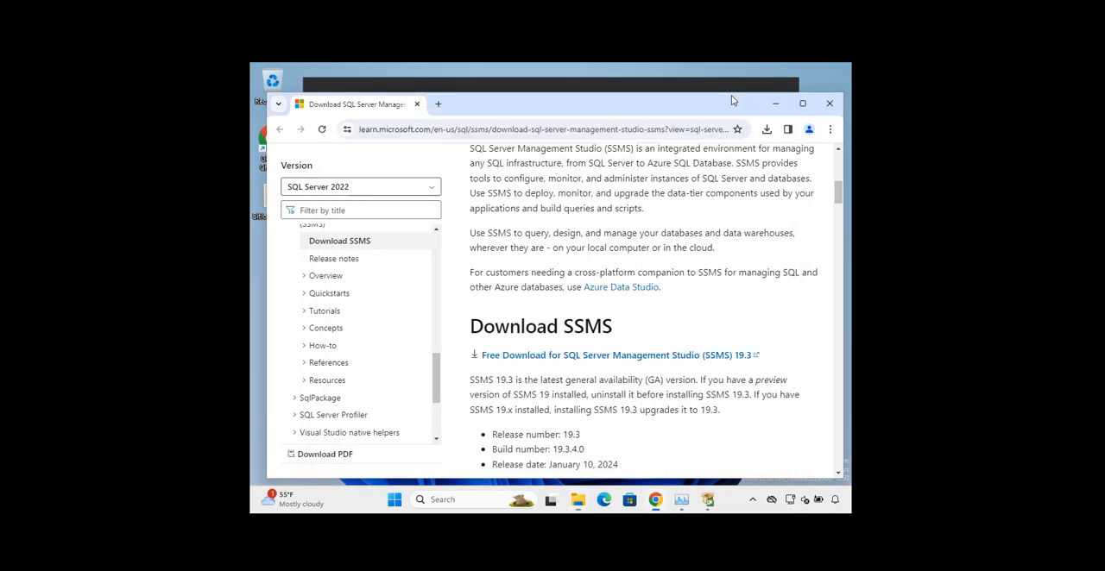
{"action": "left_click", "coordinate": [832, 107]}
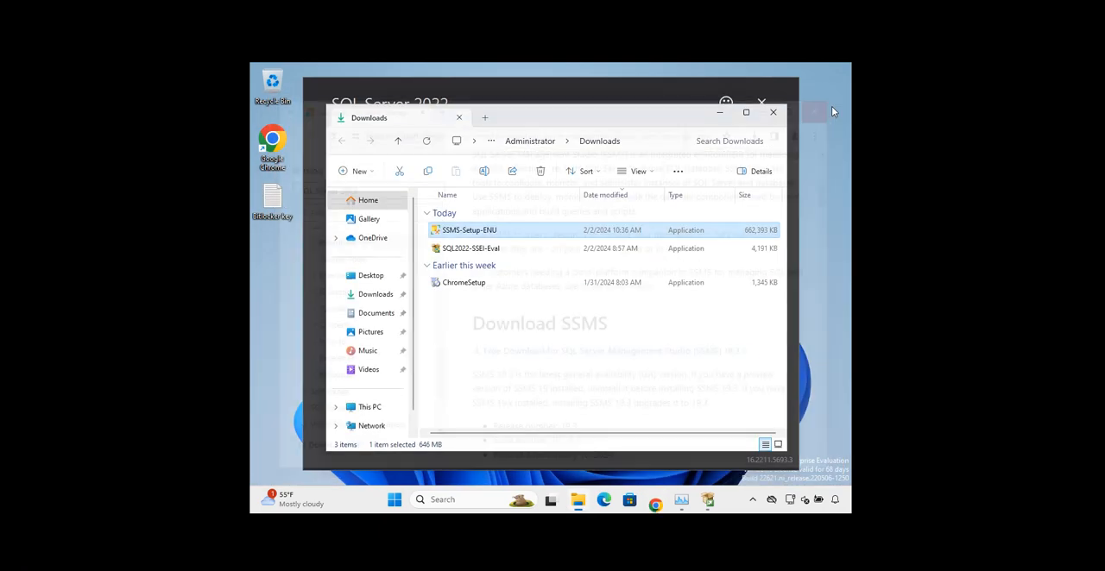
{"action": "left_click", "coordinate": [721, 113]}
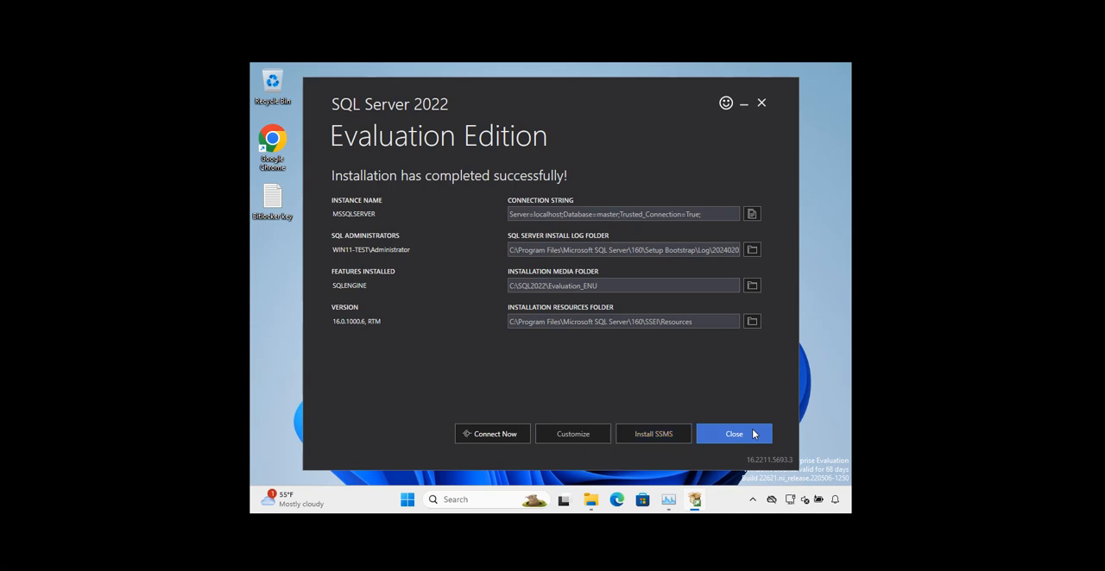
{"action": "left_click", "coordinate": [753, 434]}
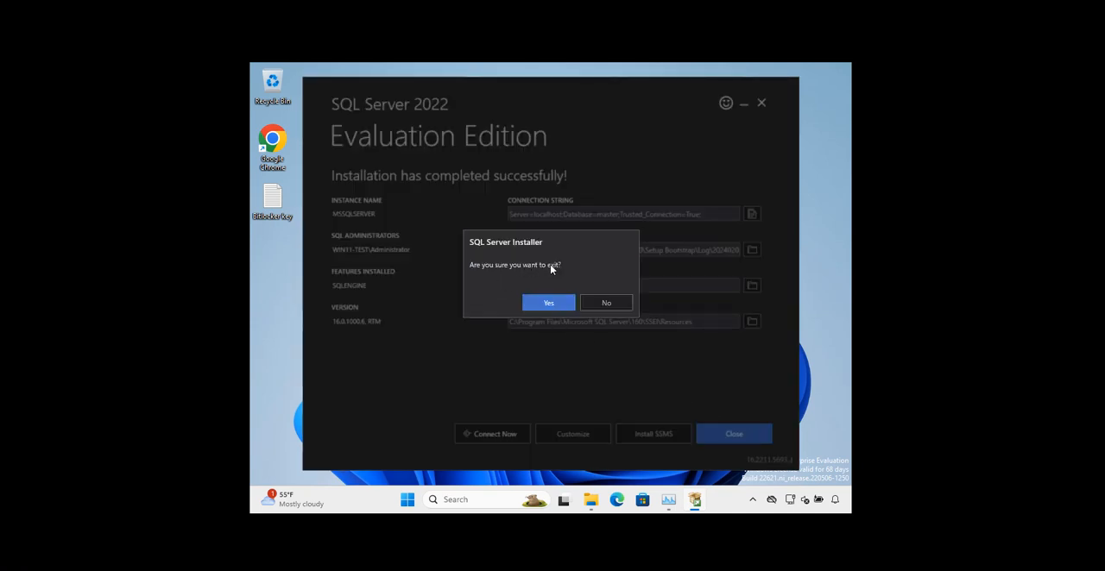
{"action": "left_click", "coordinate": [554, 306]}
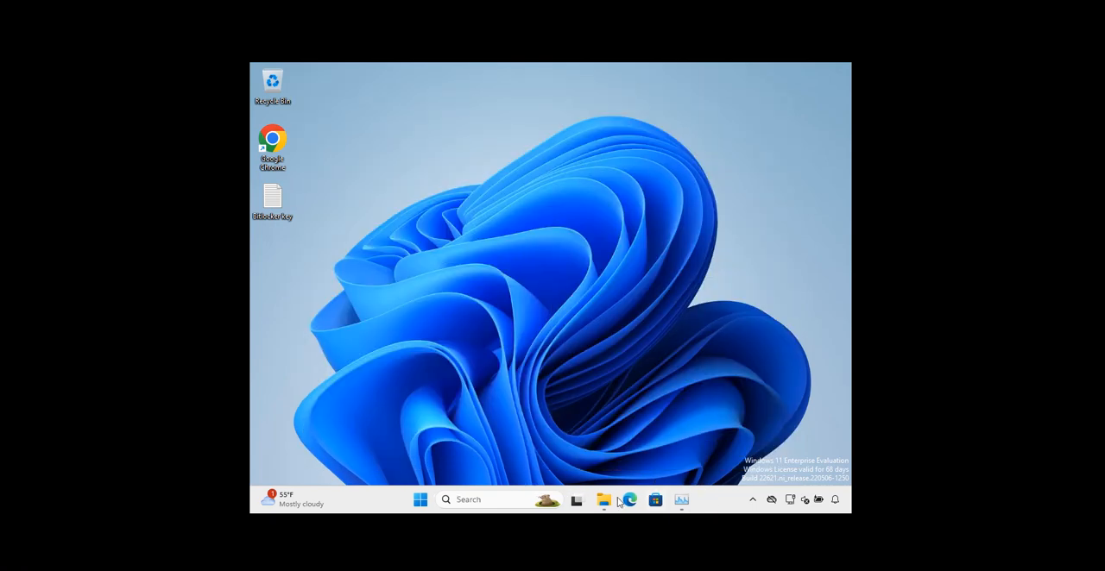
Run SSMS-Setup-ENU from the Downloads folder as administrator and allow it to make changes to the device
{"action": "left_click", "coordinate": [606, 502]}
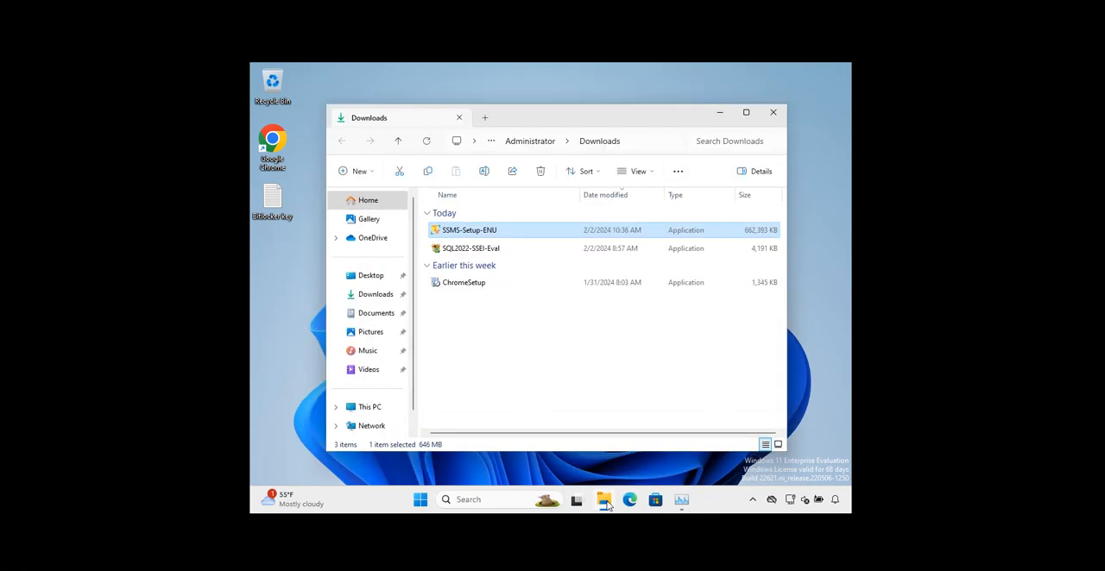
{"action": "right_click", "coordinate": [506, 235]}
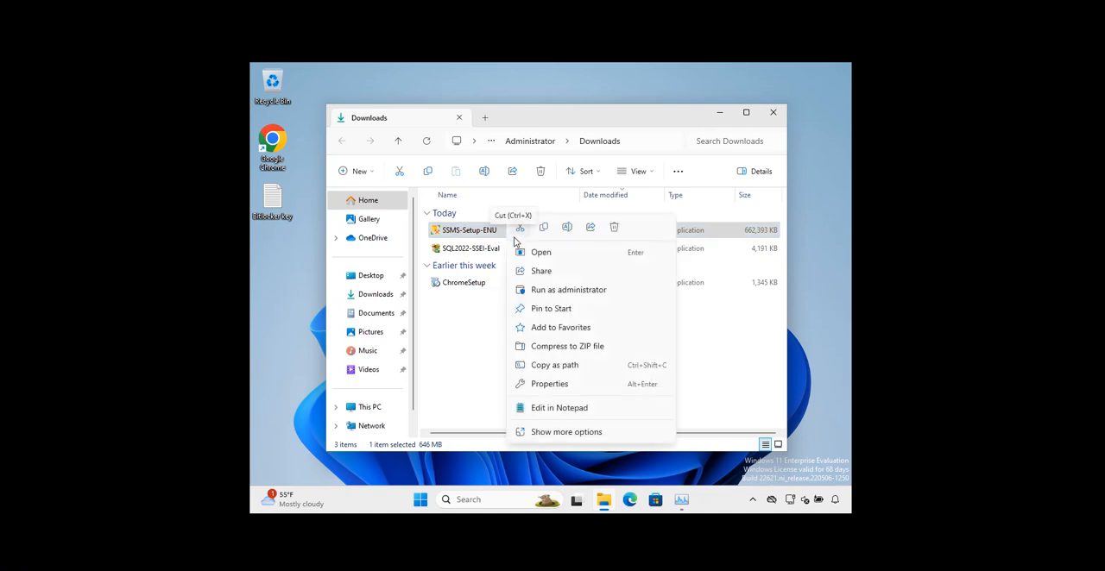
{"action": "left_click", "coordinate": [582, 290]}
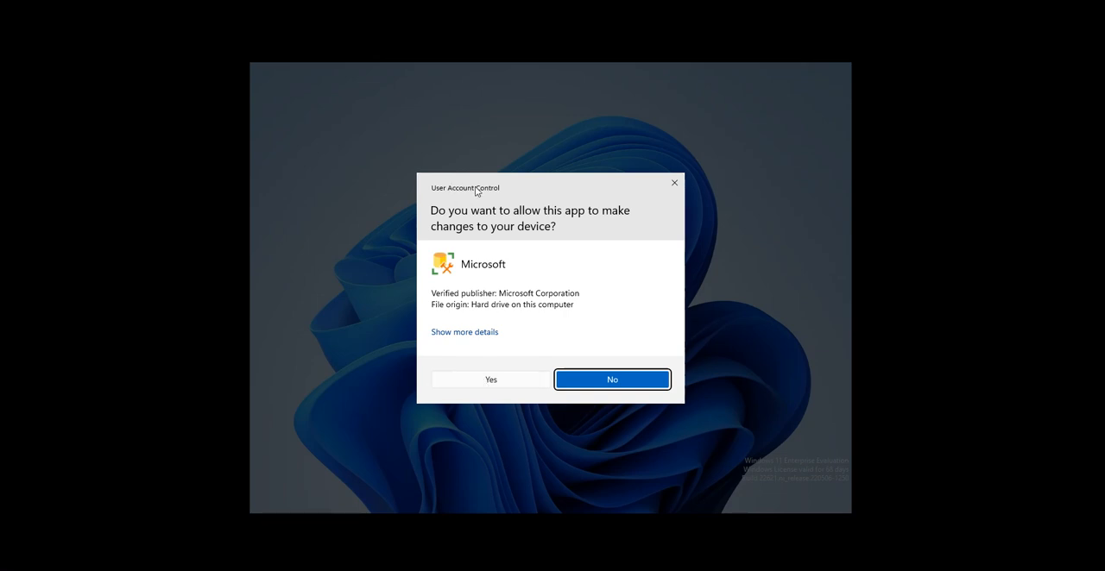
{"action": "left_click", "coordinate": [489, 381]}
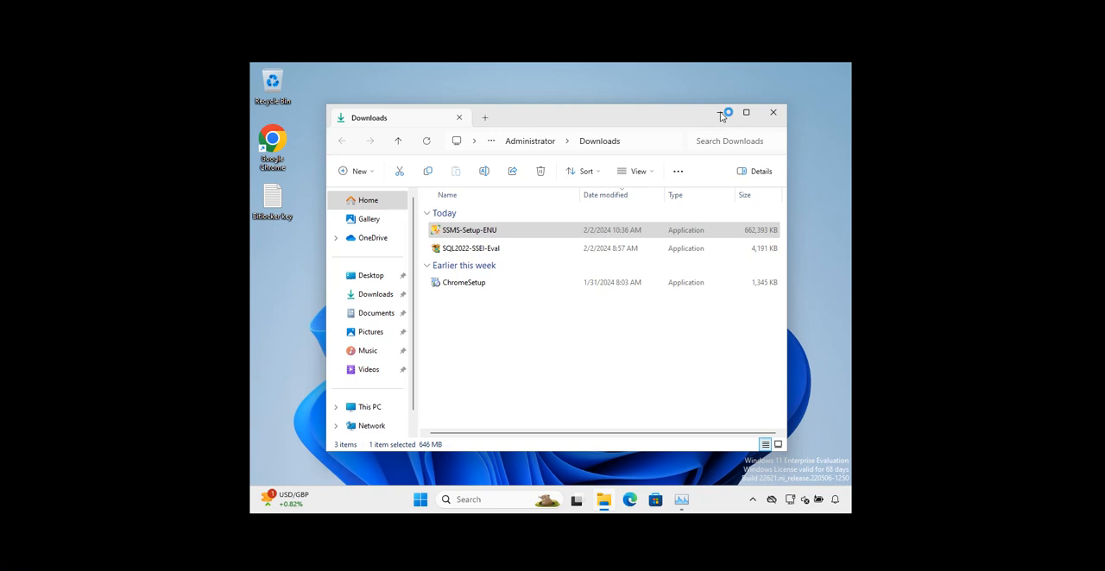
Check the running processes in Task Manager, then install SQL Server Management Studio 19.3 in the default location and close the completed setup
{"action": "left_click", "coordinate": [682, 501]}
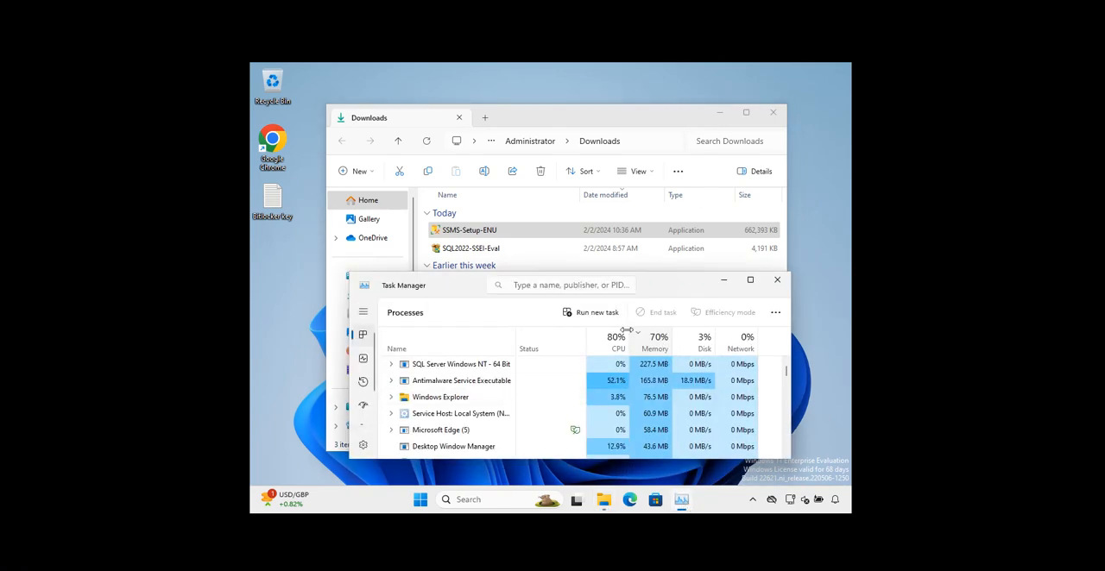
{"action": "left_click", "coordinate": [724, 280]}
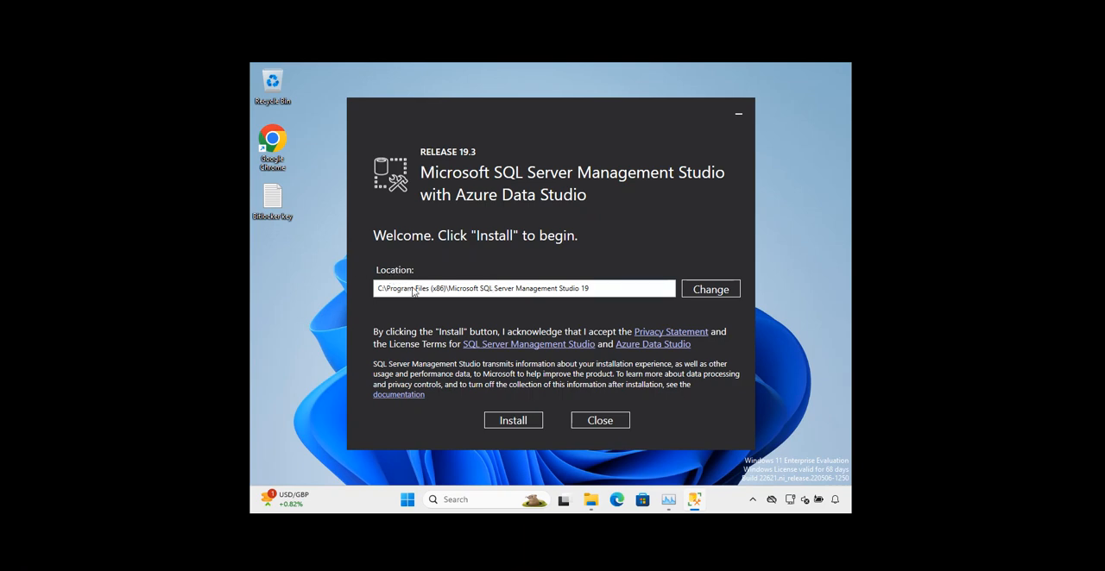
{"action": "left_click", "coordinate": [514, 423]}
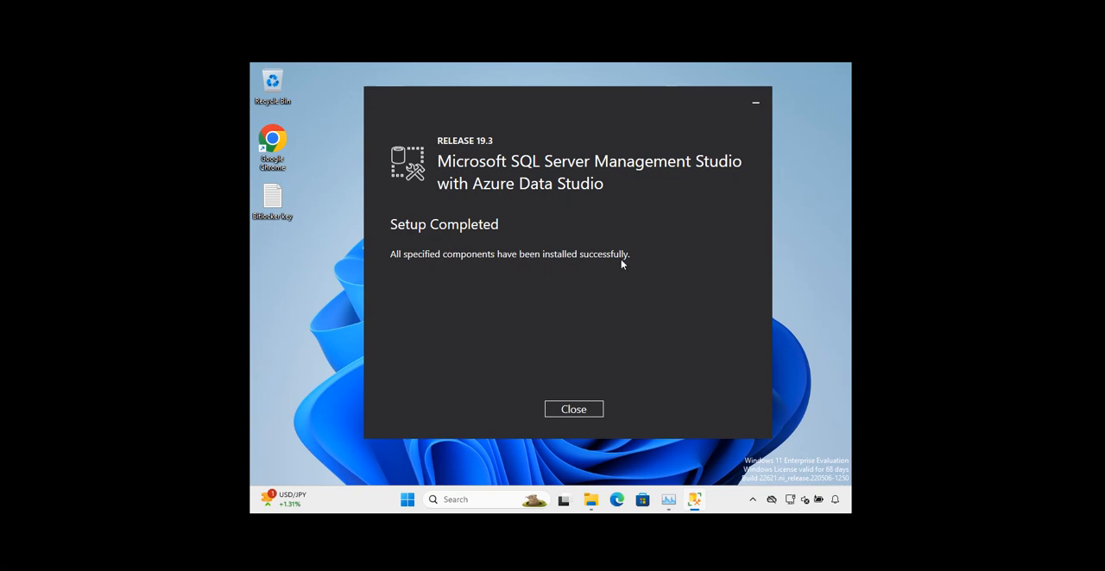
{"action": "left_click", "coordinate": [591, 413]}
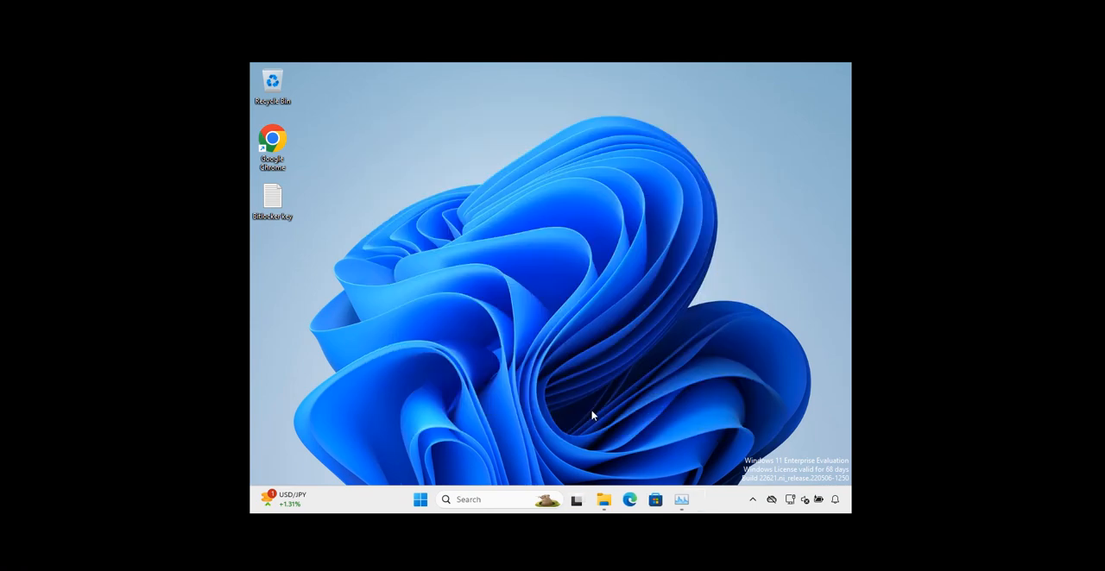
Search Windows for "sql", launch SQL Server Management Studio 19 and connect to the WIN11-TEST Database Engine with Windows Authentication
{"action": "left_click", "coordinate": [457, 504]}
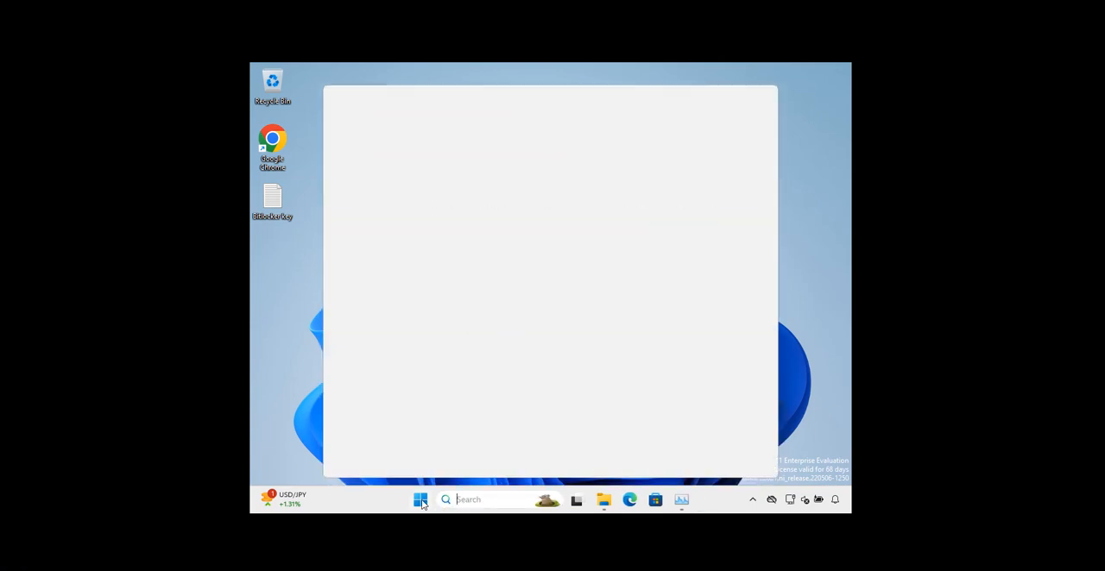
{"action": "left_click", "coordinate": [422, 502]}
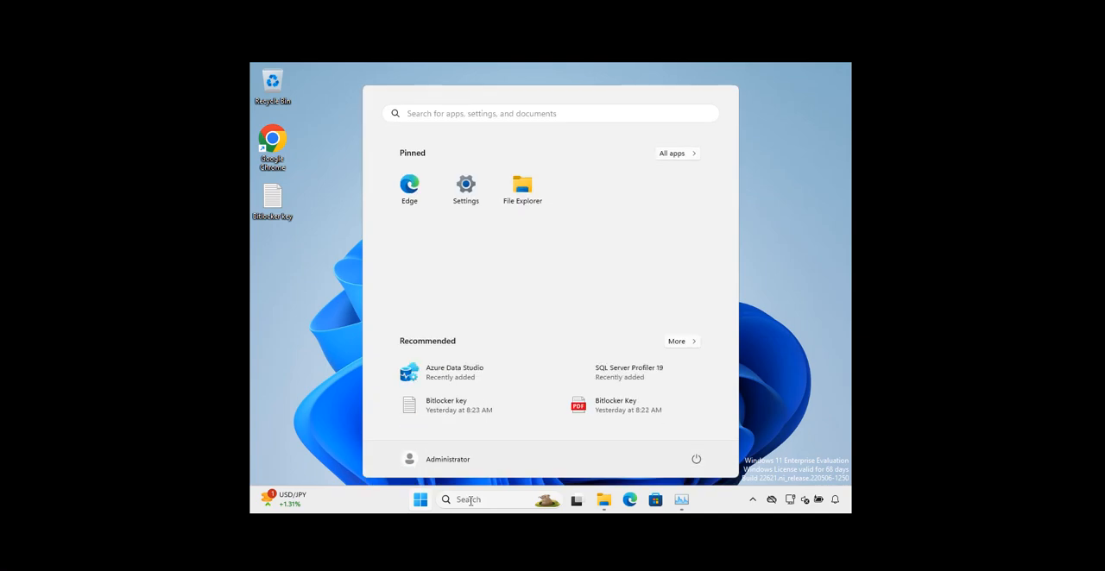
{"action": "left_click", "coordinate": [468, 500]}
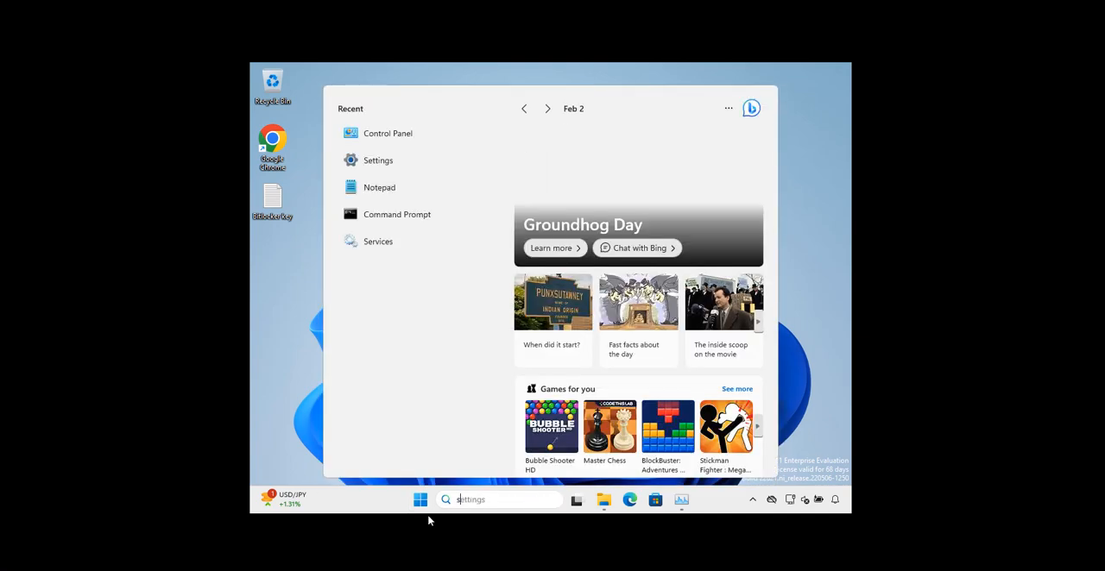
{"action": "type", "text": "sql"}
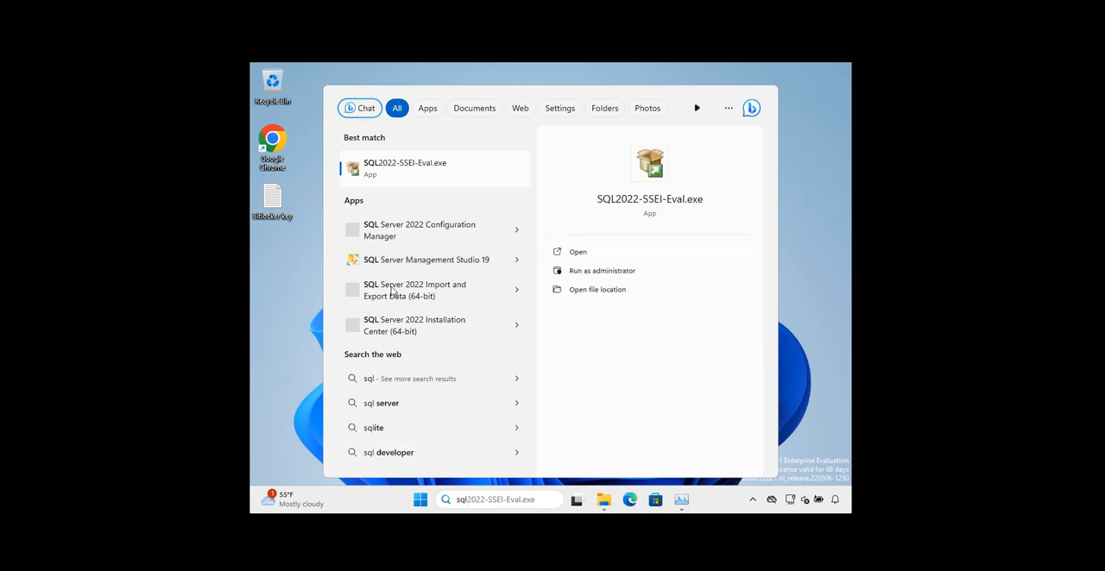
{"action": "left_click", "coordinate": [425, 260]}
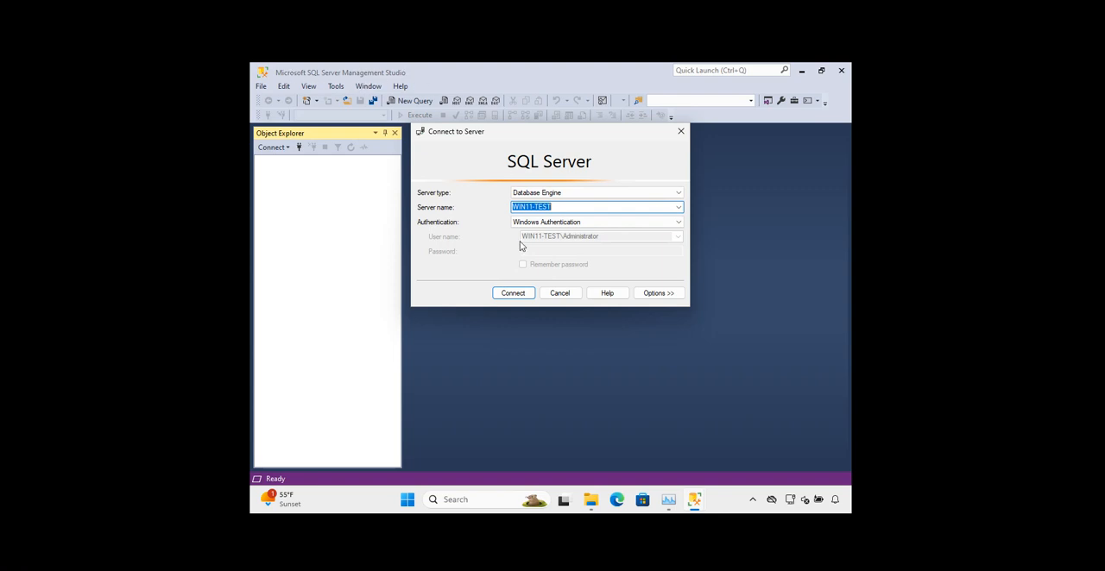
{"action": "left_click", "coordinate": [513, 293]}
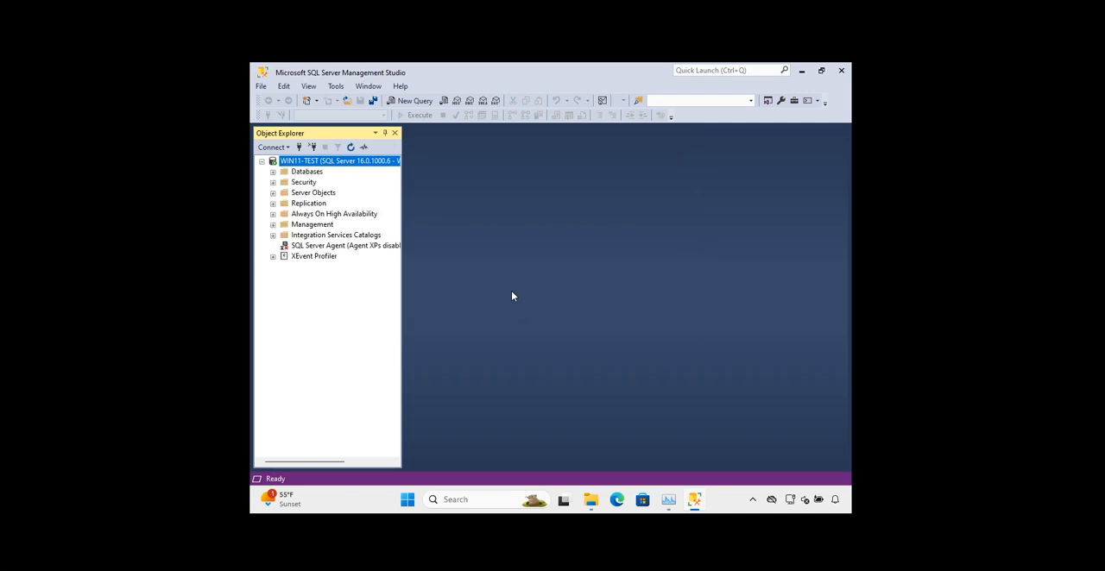
Expand the Databases and System Databases folders and examine the contents of the master database
{"action": "left_click", "coordinate": [294, 173]}
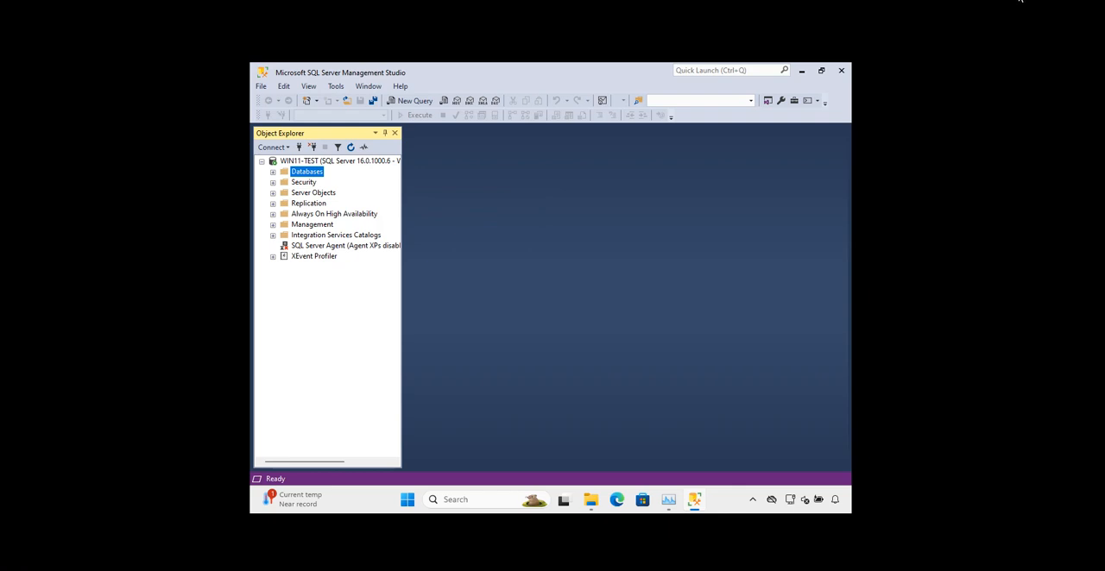
{"action": "left_click", "coordinate": [272, 173]}
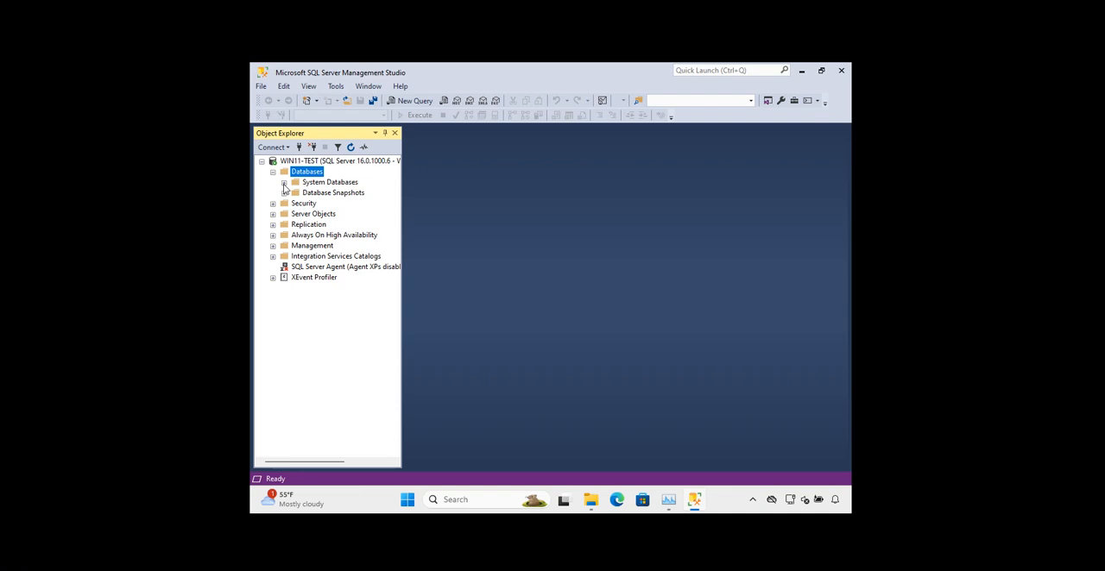
{"action": "left_click", "coordinate": [284, 183]}
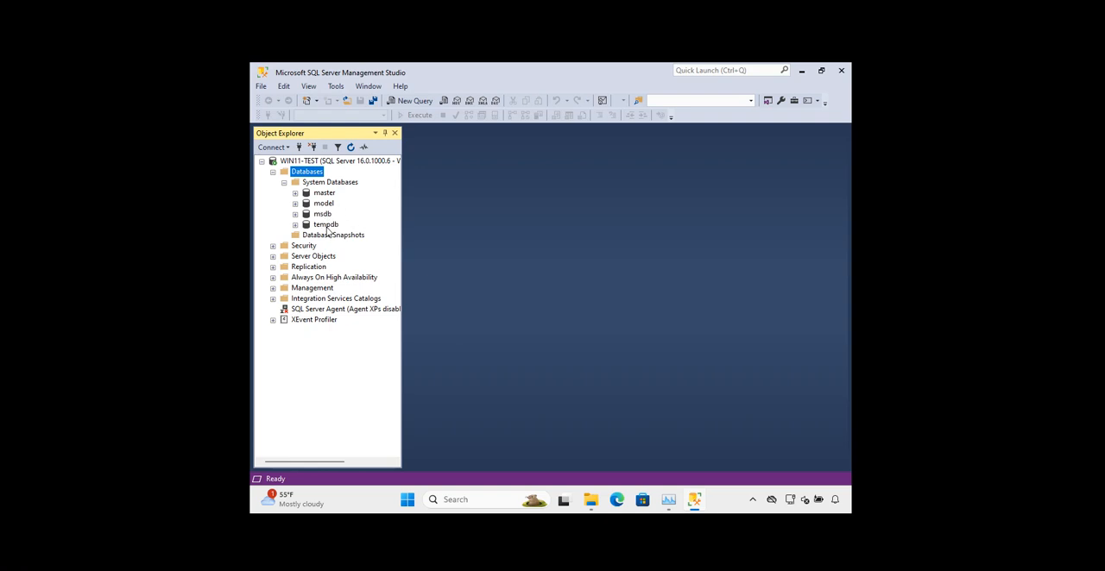
{"action": "left_click", "coordinate": [295, 193]}
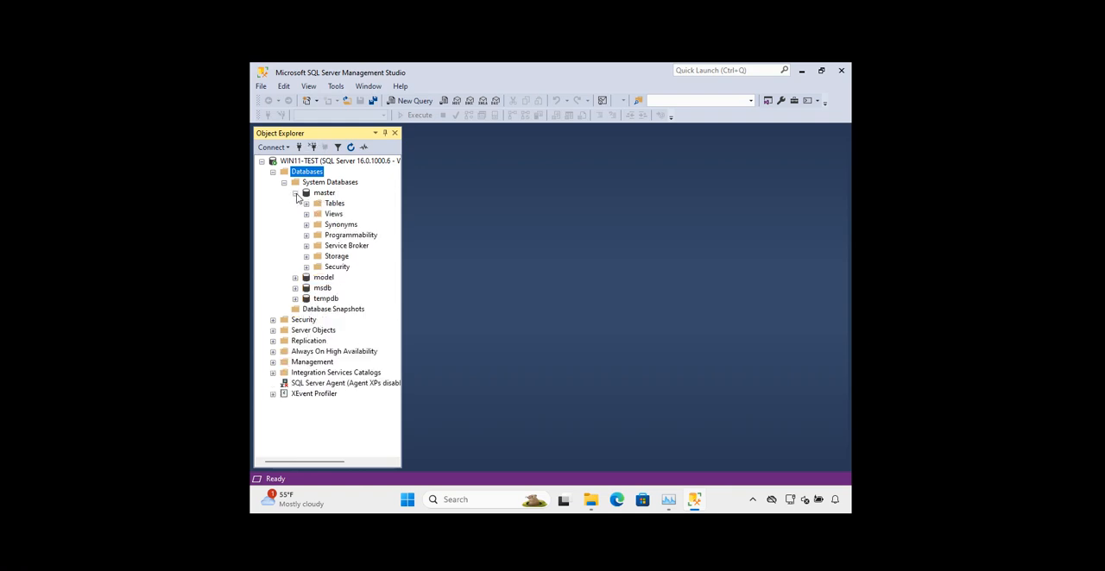
{"action": "left_click", "coordinate": [295, 194]}
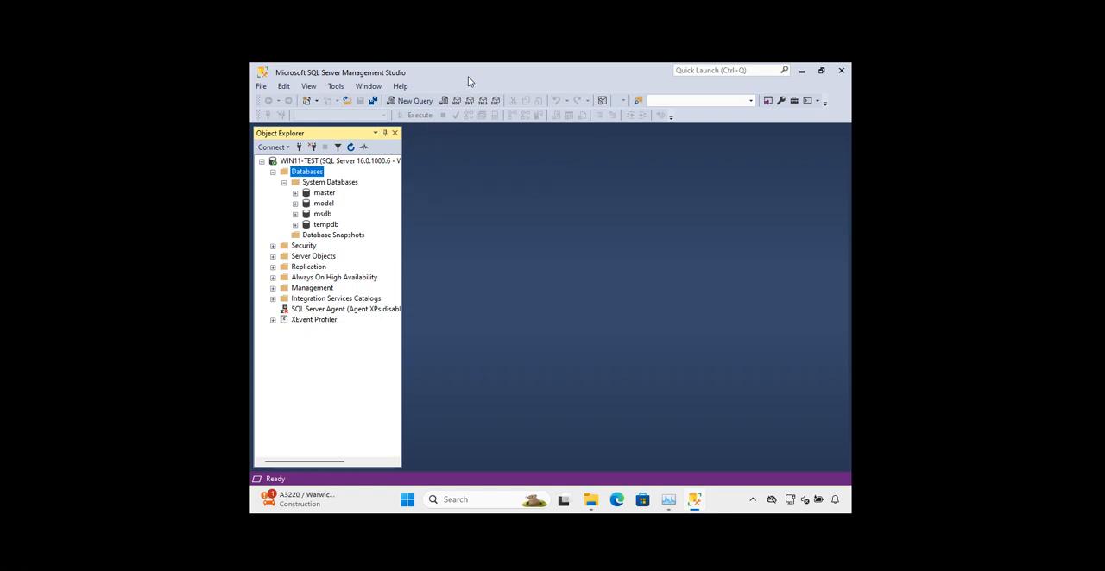
Open a new query on the master database and write the statement "Create database for new employees"
{"action": "left_click", "coordinate": [409, 101]}
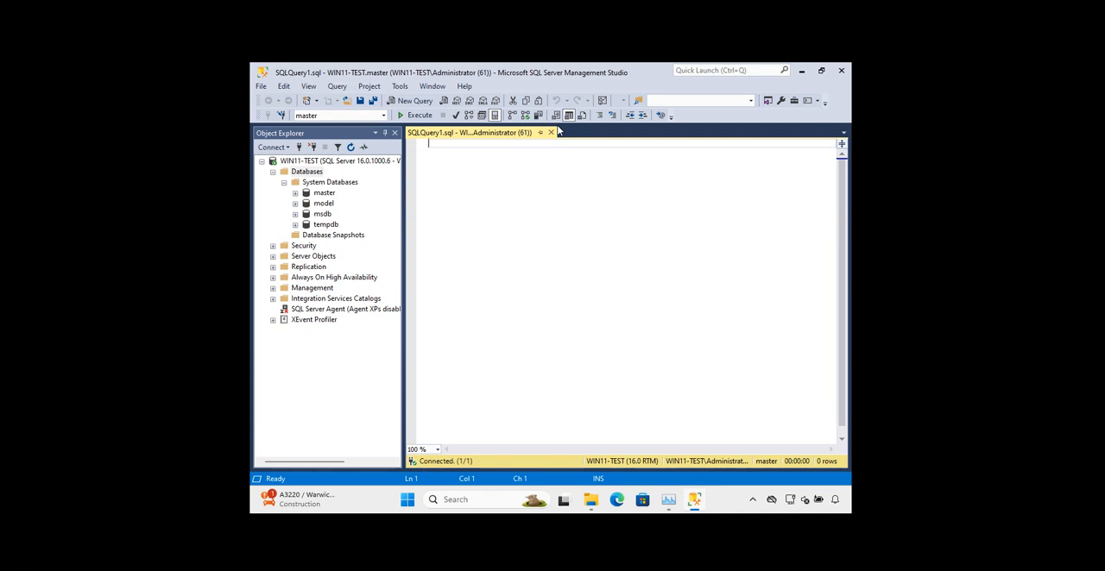
{"action": "type", "text": "C"}
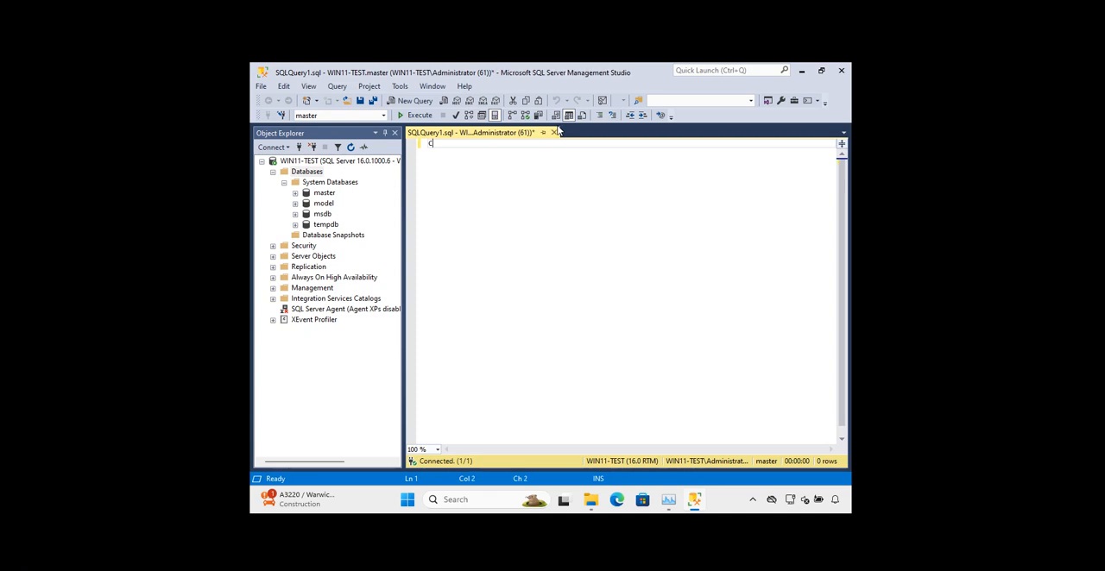
{"action": "type", "text": "reate database for new employys"}
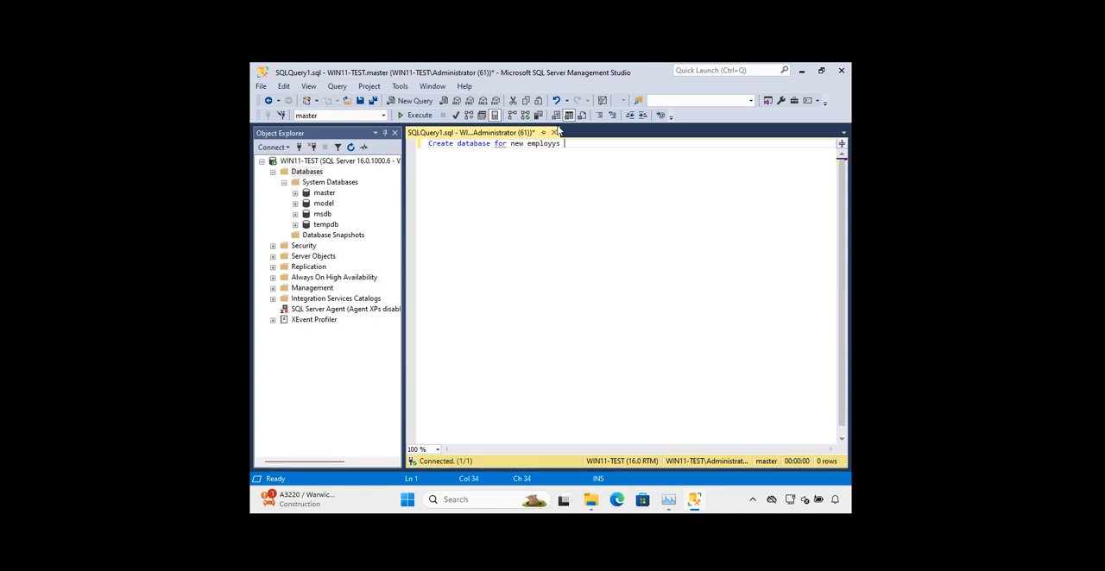
{"action": "key", "text": "BackSpace"}
{"action": "key", "text": "BackSpace"}
{"action": "key", "text": "BackSpace"}
{"action": "key", "text": "BackSpace"}
{"action": "key", "text": "BackSpace"}
{"action": "key", "text": "BackSpace"}
{"action": "type", "text": "employees"}
Examine the syntax error in the query and remove the word "for", leaving "Create database new employees"
{"action": "mouse_move", "coordinate": [508, 144]}
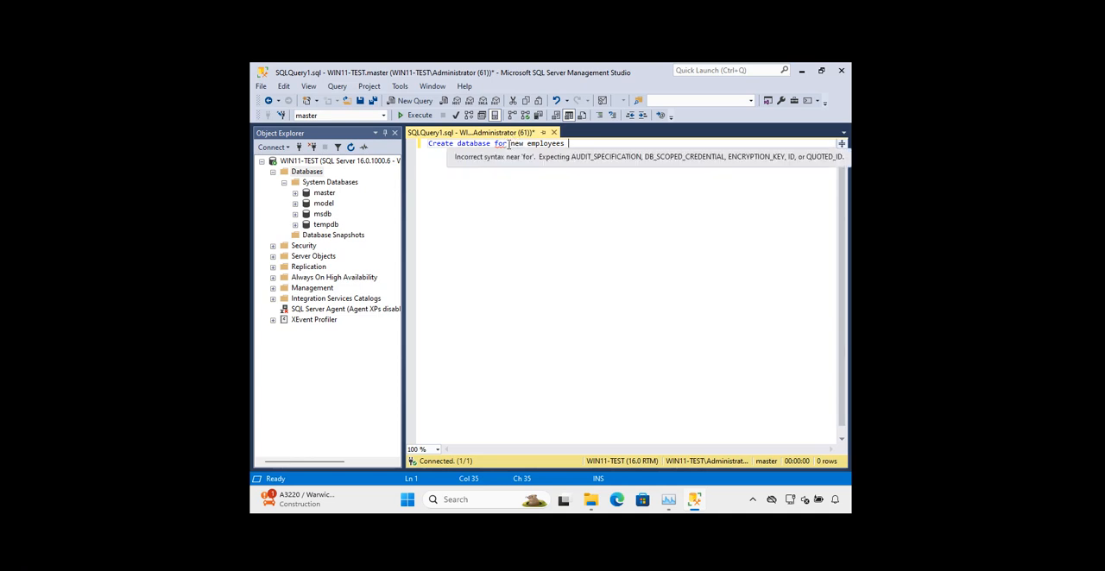
{"action": "left_click", "coordinate": [509, 144]}
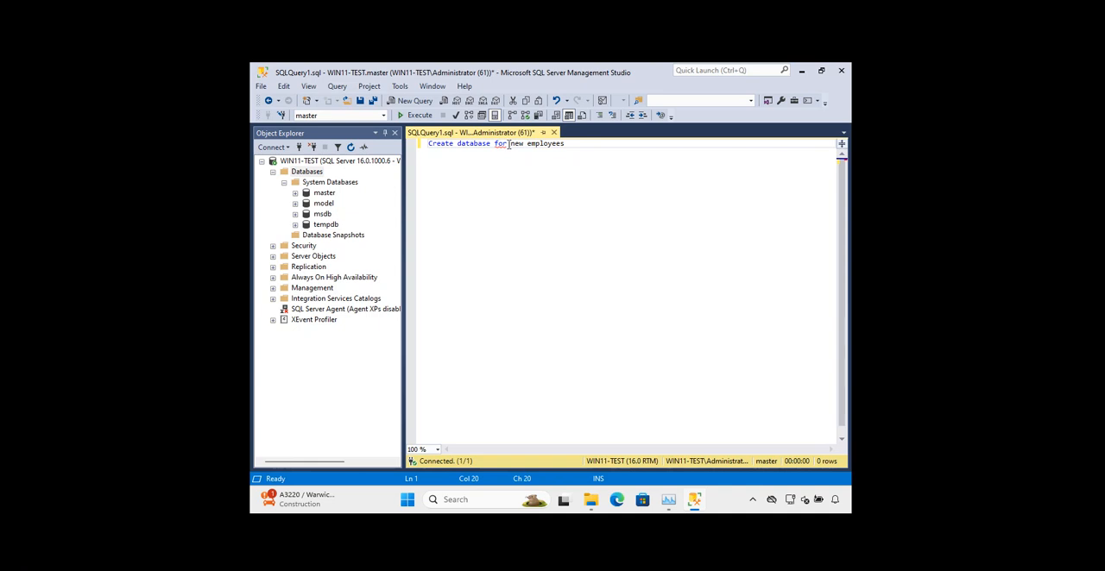
{"action": "key", "text": "BackSpace"}
{"action": "key", "text": "BackSpace"}
{"action": "key", "text": "BackSpace"}
{"action": "key", "text": "BackSpace"}
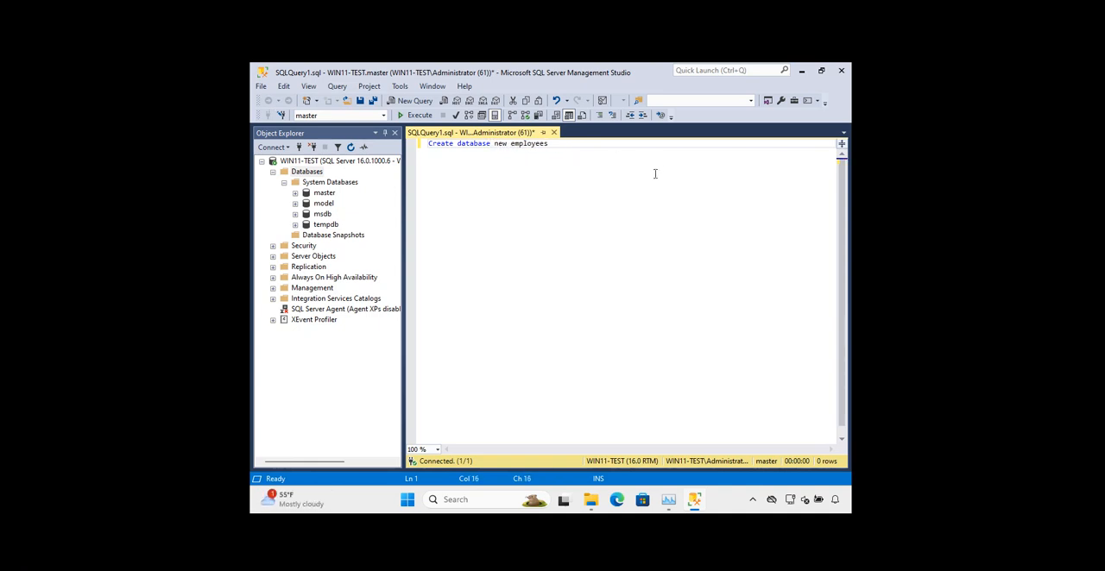
Try to run the statement "Create new list for new employees" on the master database
{"action": "type", "text": "staff"}
{"action": "mouse_move", "coordinate": [569, 143]}
{"action": "left_mouse_down"}
{"action": "mouse_move", "coordinate": [431, 146]}
{"action": "mouse_move", "coordinate": [457, 145]}
{"action": "left_mouse_up"}
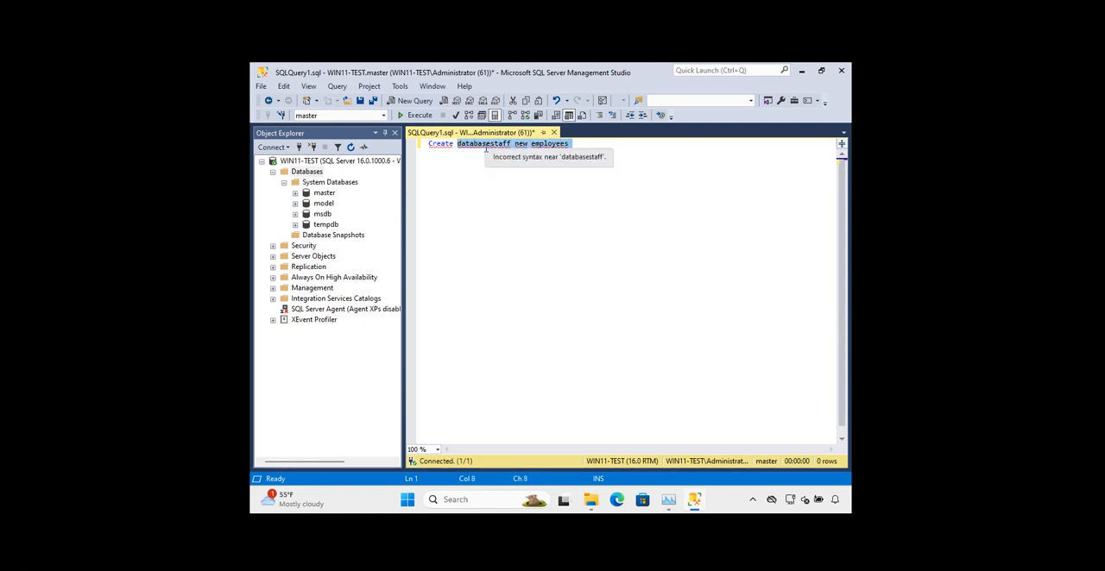
{"action": "type", "text": "new"}
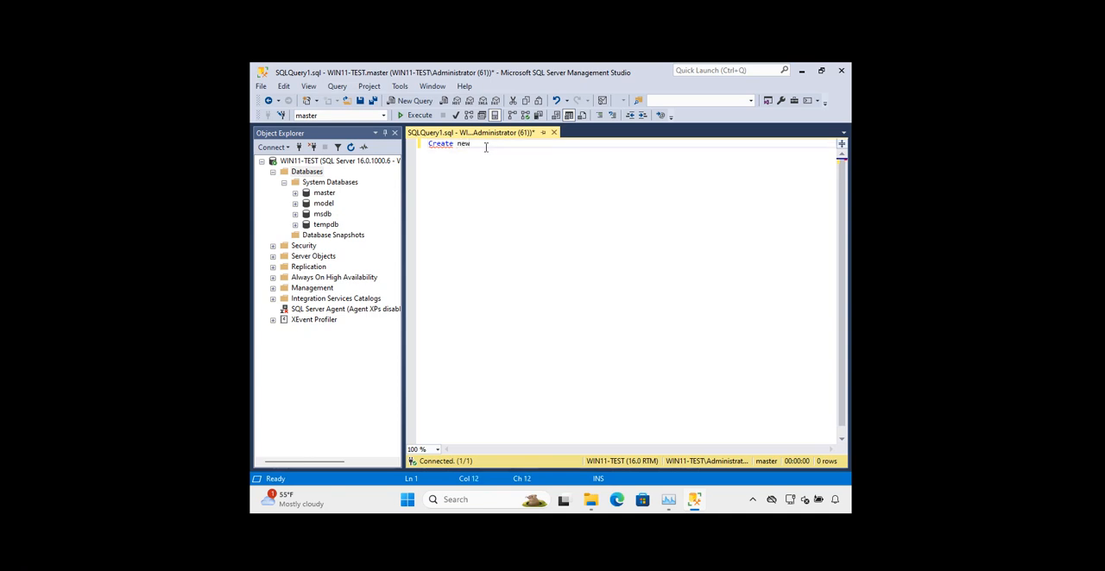
{"action": "type", "text": " list for "}
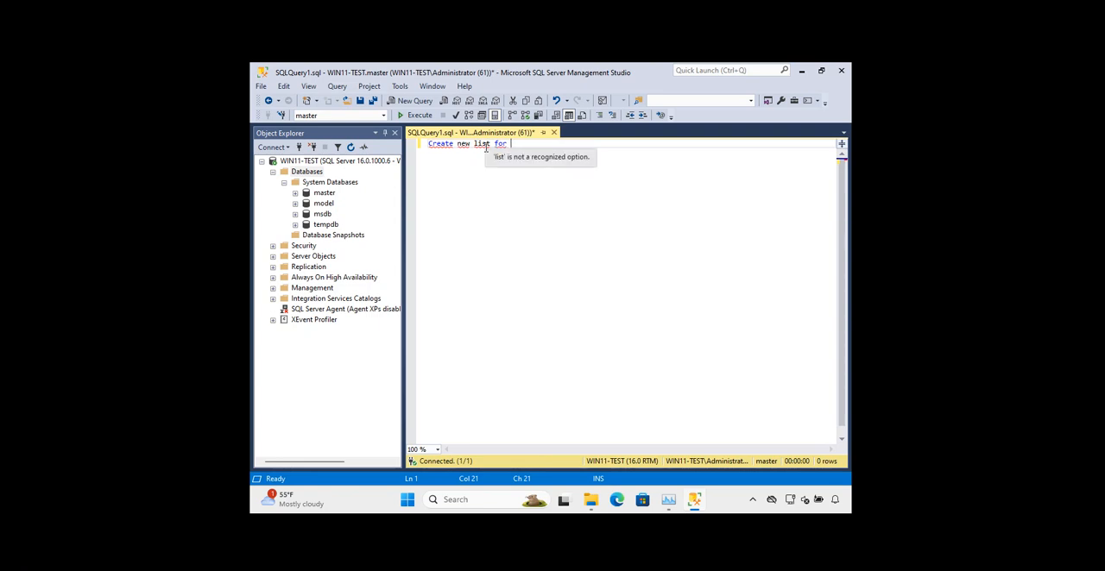
{"action": "type", "text": "new em"}
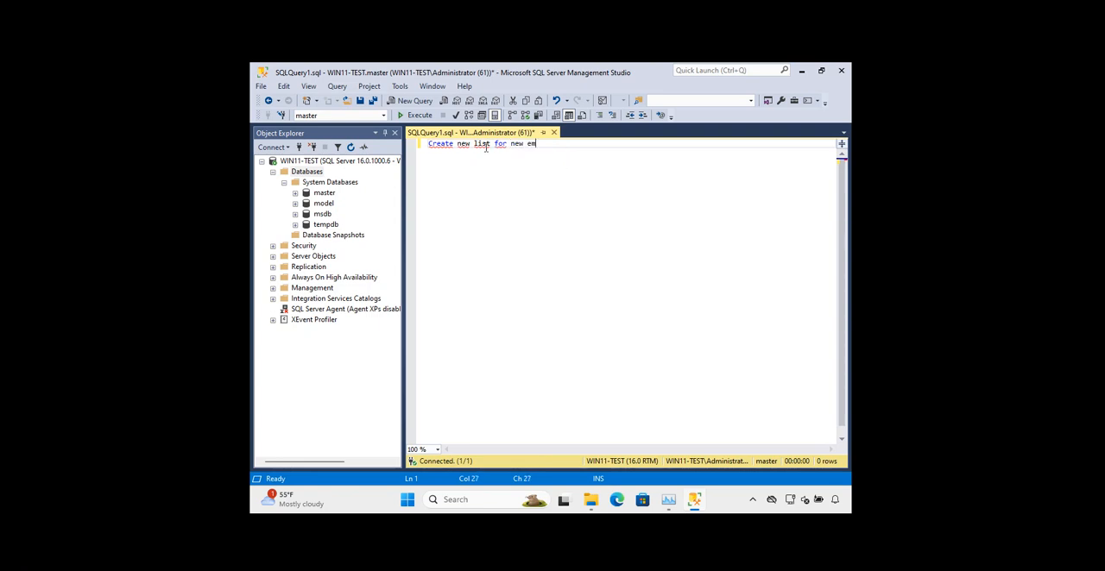
{"action": "type", "text": "ployees"}
{"action": "left_click", "coordinate": [411, 115]}
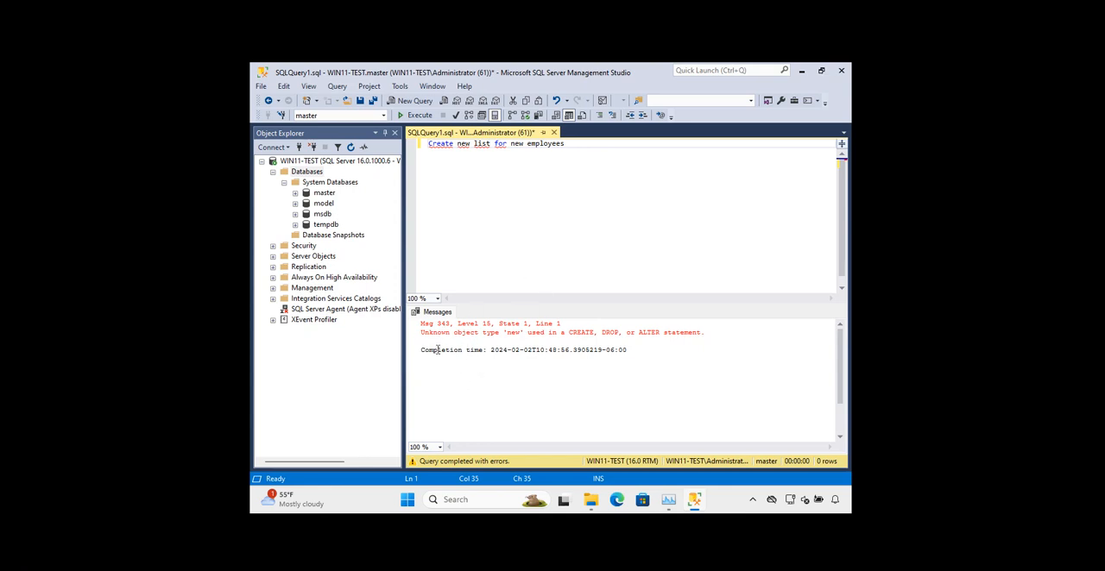
Clear the whole "Create new list for new employees" statement from the query
{"action": "left_click", "coordinate": [640, 350]}
{"action": "mouse_move", "coordinate": [474, 146]}
{"action": "left_click_drag", "start_coordinate": [581, 145], "coordinate": [459, 146]}
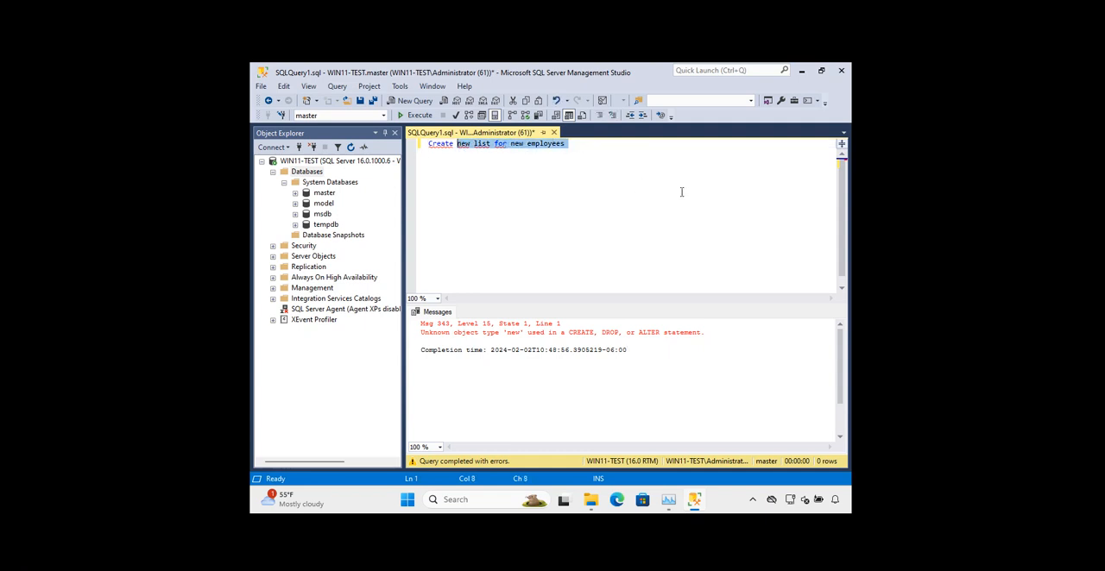
{"action": "key", "text": "Delete"}
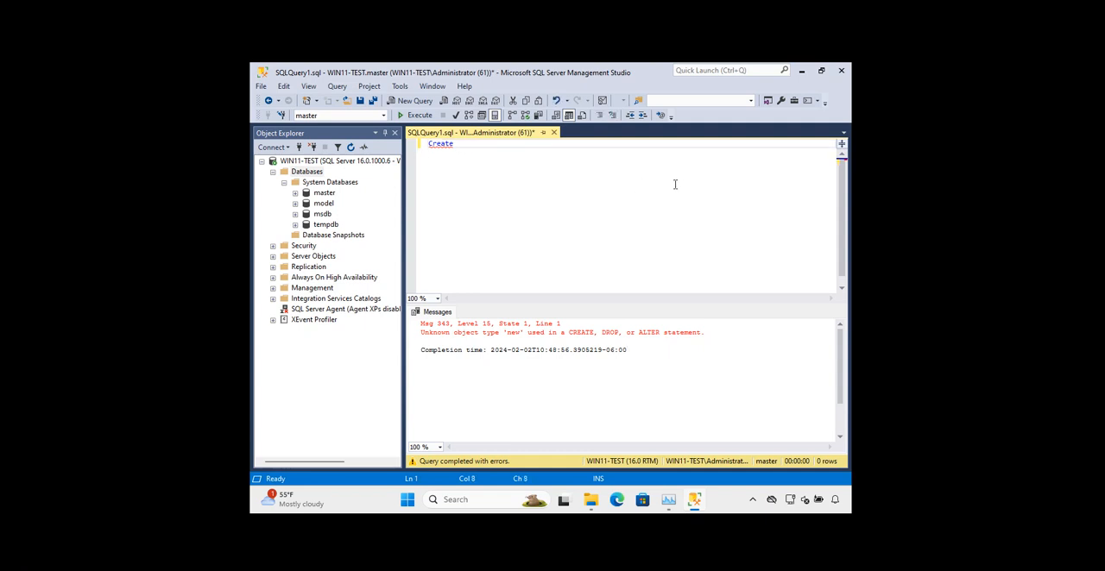
{"action": "type", "text": "st"}
{"action": "key", "text": "BackSpace"}
{"action": "key", "text": "BackSpace"}
{"action": "key", "text": "ctrl+a"}
{"action": "key", "text": "BackSpace"}
Write the statement "Create databse staff_staff" in the query and try to execute it
{"action": "type", "text": "Create"}
{"action": "key", "text": "BackSpace"}
{"action": "key", "text": "BackSpace"}
{"action": "key", "text": "BackSpace"}
{"action": "key", "text": "BackSpace"}
{"action": "key", "text": "BackSpace"}
{"action": "key", "text": "BackSpace"}
{"action": "key", "text": "BackSpace"}
{"action": "type", "text": "Create databse s"}
{"action": "type", "text": "staff"}
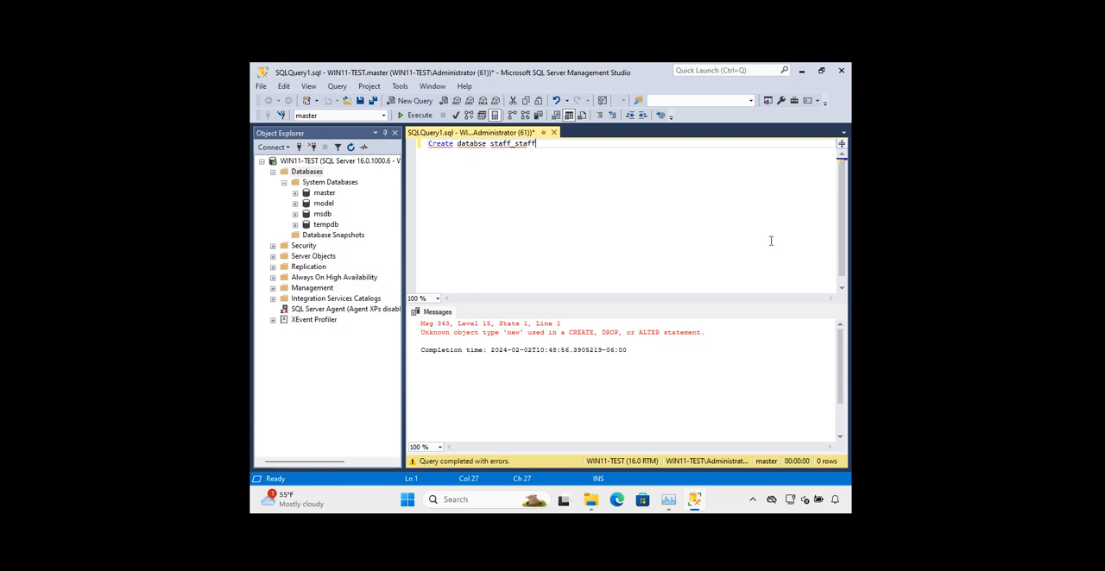
{"action": "left_click", "coordinate": [420, 117]}
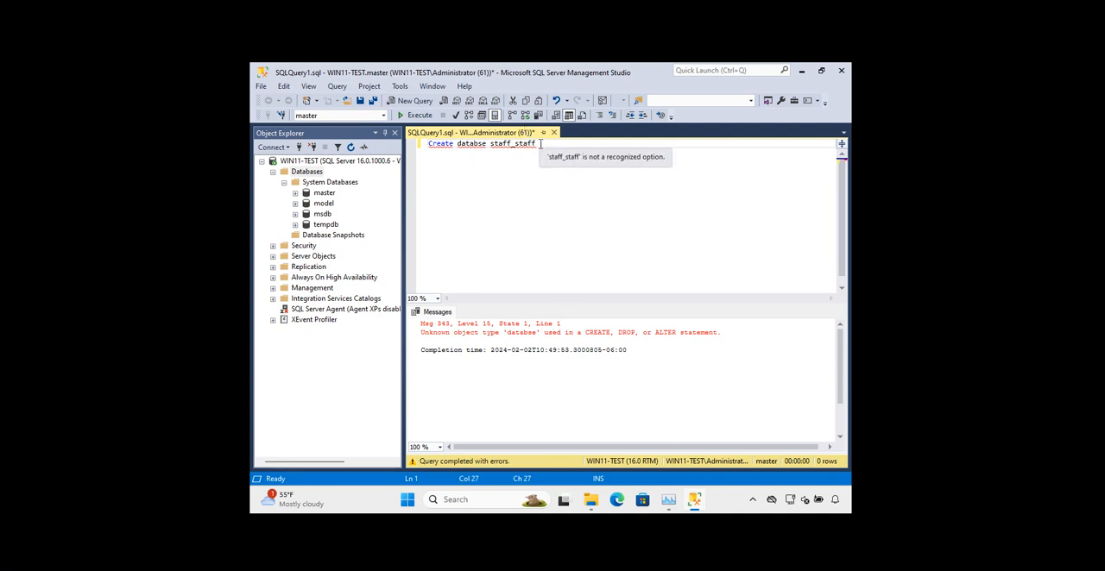
Close the SQLQuery1.sql query without saving its changes
{"action": "left_click_drag", "start_coordinate": [540, 143], "coordinate": [441, 145]}
{"action": "left_click", "coordinate": [555, 133]}
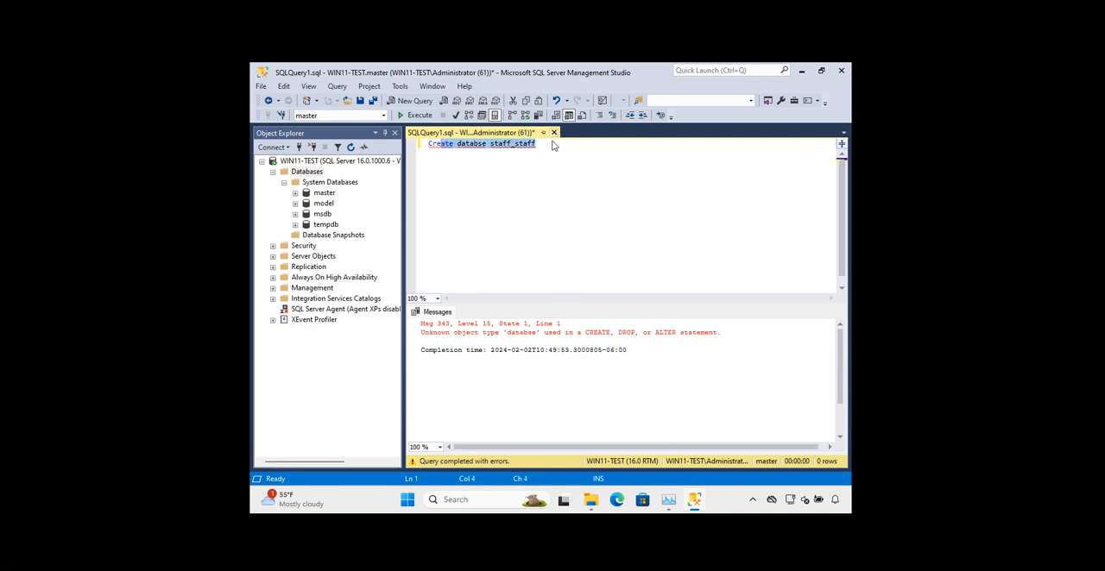
{"action": "left_click", "coordinate": [553, 133]}
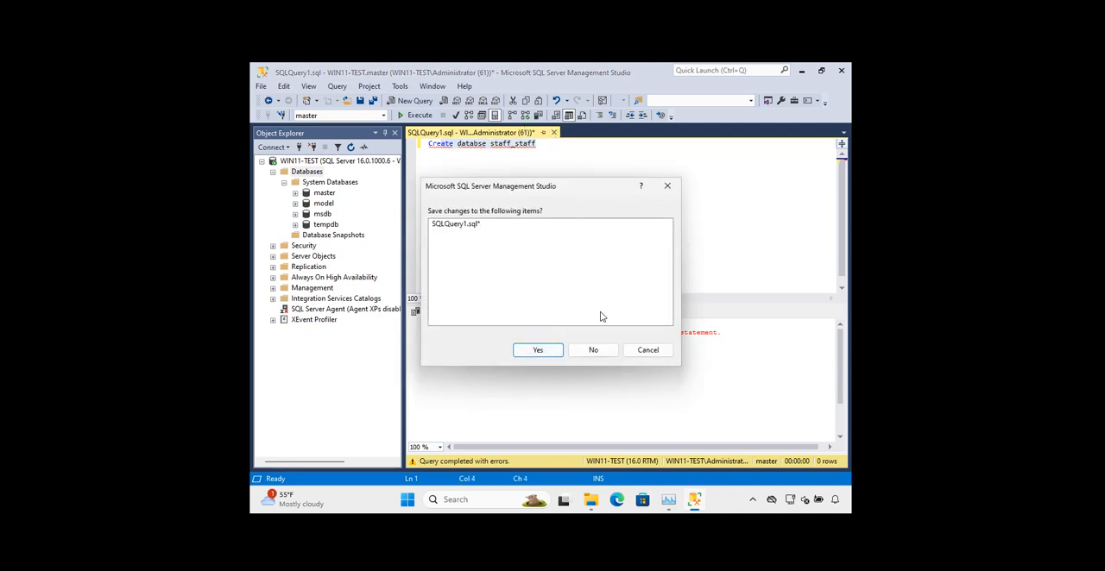
{"action": "left_click", "coordinate": [594, 350]}
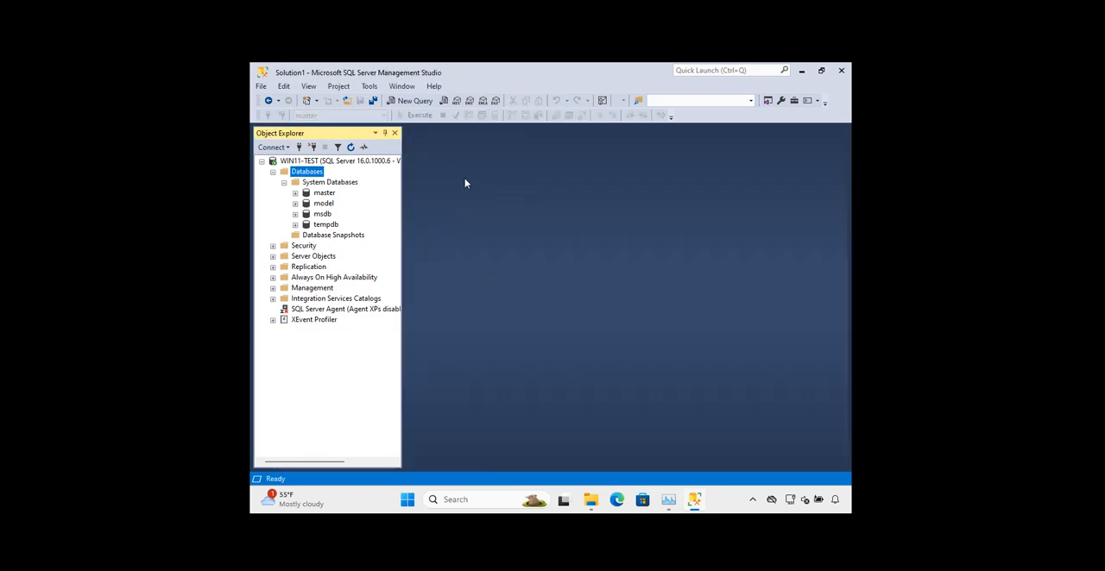
Select the System Databases folder and close Object Explorer
{"action": "left_click", "coordinate": [313, 161]}
{"action": "left_click", "coordinate": [314, 183]}
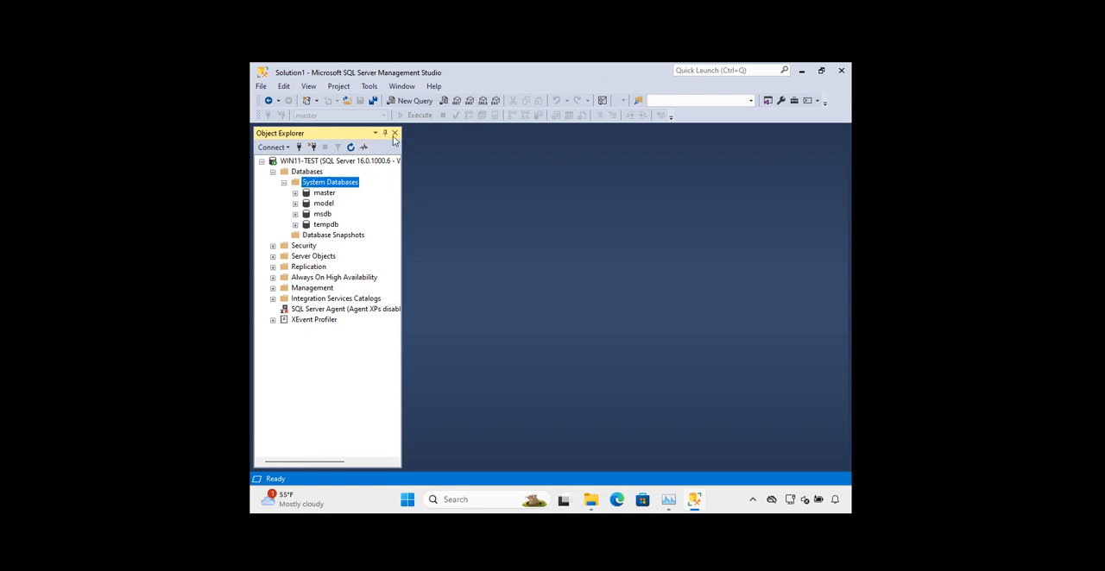
{"action": "left_click", "coordinate": [395, 133]}
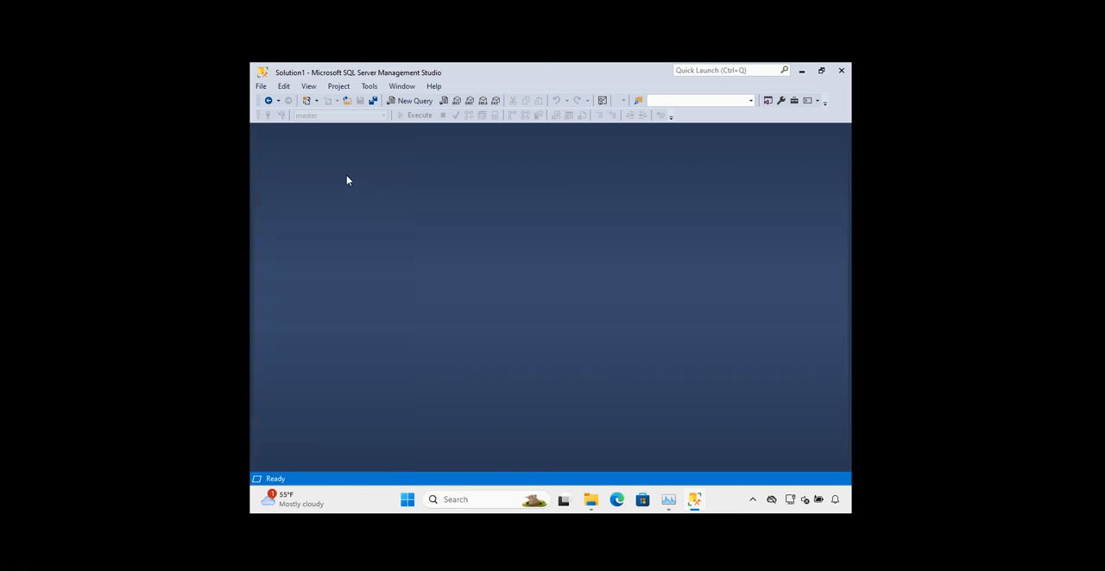
{"action": "left_click", "coordinate": [270, 101]}
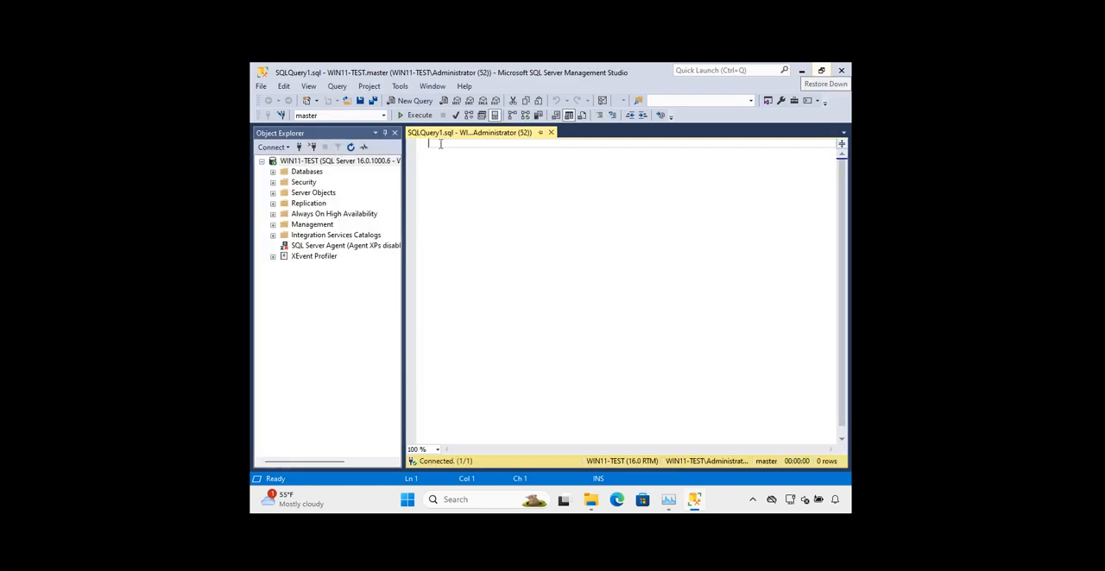
Write the statement "Create database staff_detailes;" in the empty query on master and execute it
{"action": "type", "text": "Crea"}
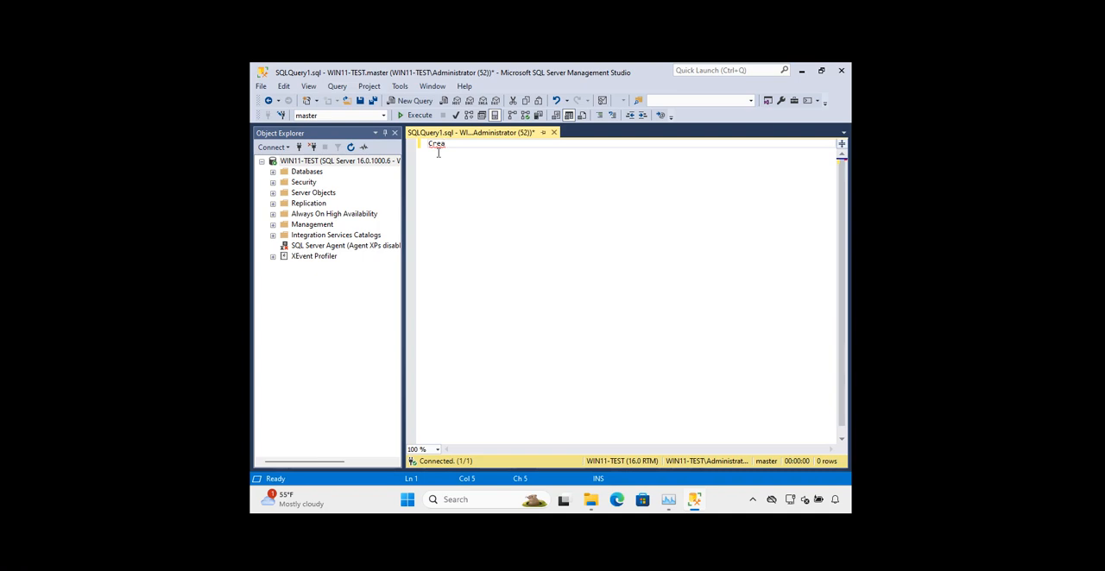
{"action": "type", "text": "te database stff_detailess"}
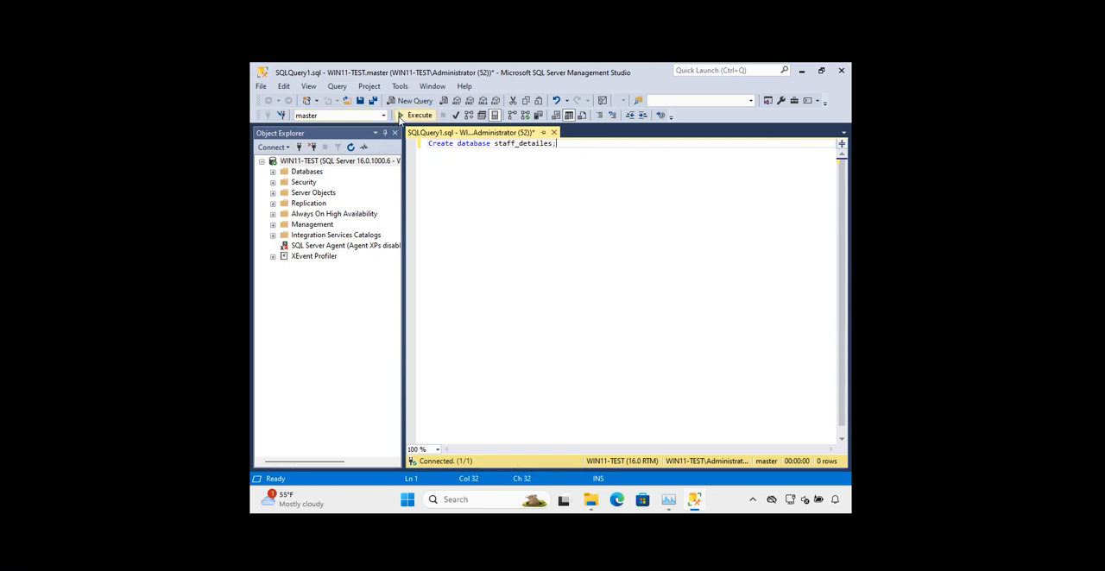
{"action": "left_click", "coordinate": [417, 115]}
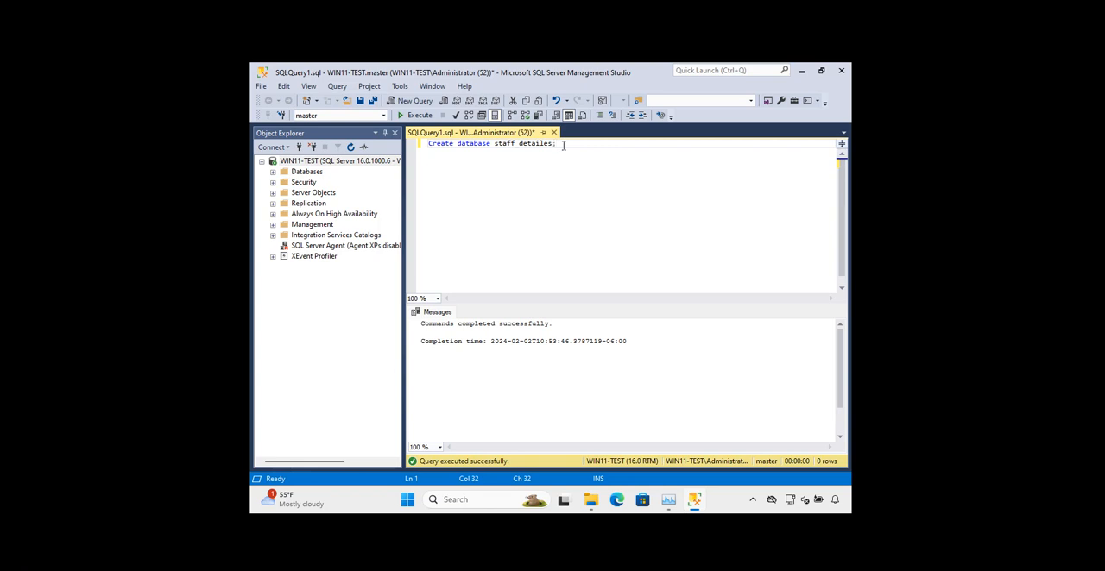
Replace the text after "Create" so the statement reads "Create new employees_list;"
{"action": "left_click_drag", "start_coordinate": [563, 145], "coordinate": [457, 144]}
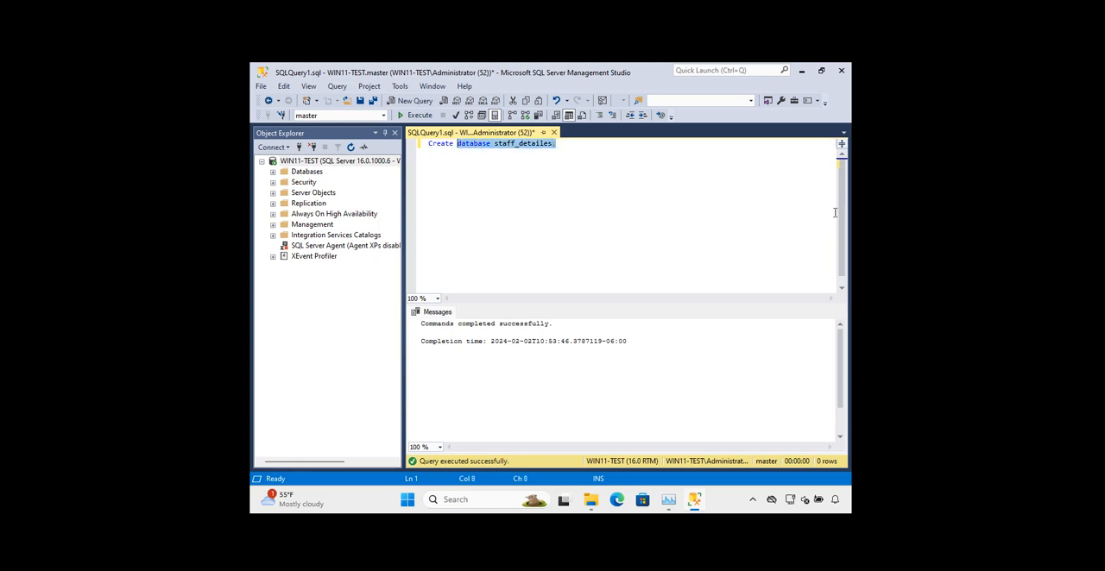
{"action": "type", "text": "new"}
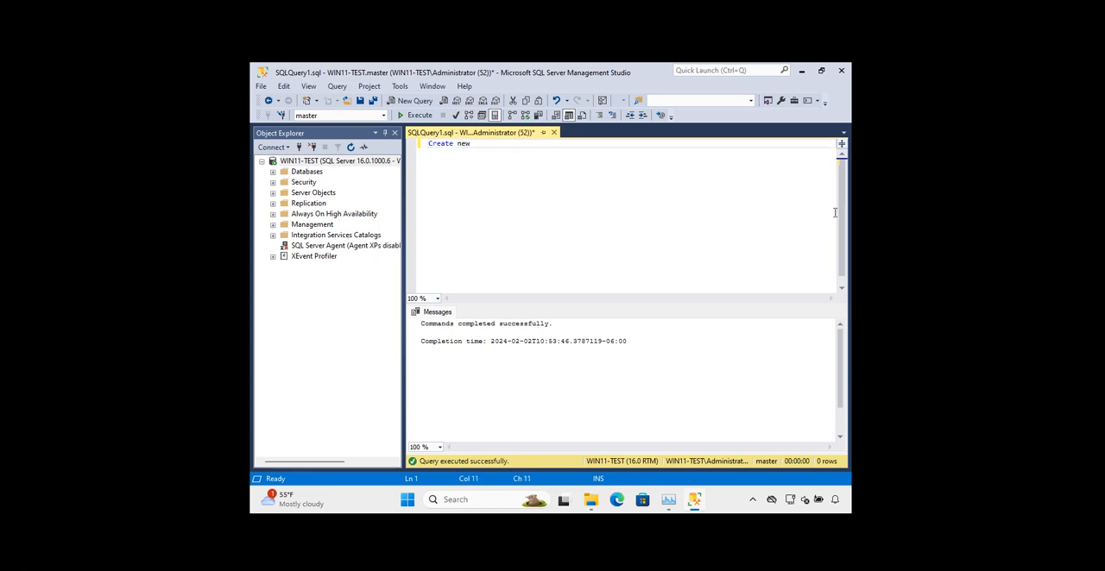
{"action": "type", "text": " emplo"}
{"action": "key", "text": "BackSpace"}
{"action": "key", "text": "BackSpace"}
{"action": "key", "text": "BackSpace"}
{"action": "key", "text": "BackSpace"}
{"action": "key", "text": "BackSpace"}
{"action": "type", "text": "ployees "}
{"action": "type", "text": " list;"}
Change the statement to "Create datadase accounting_staff;" and try to execute it
{"action": "left_click_drag", "start_coordinate": [543, 143], "coordinate": [435, 146]}
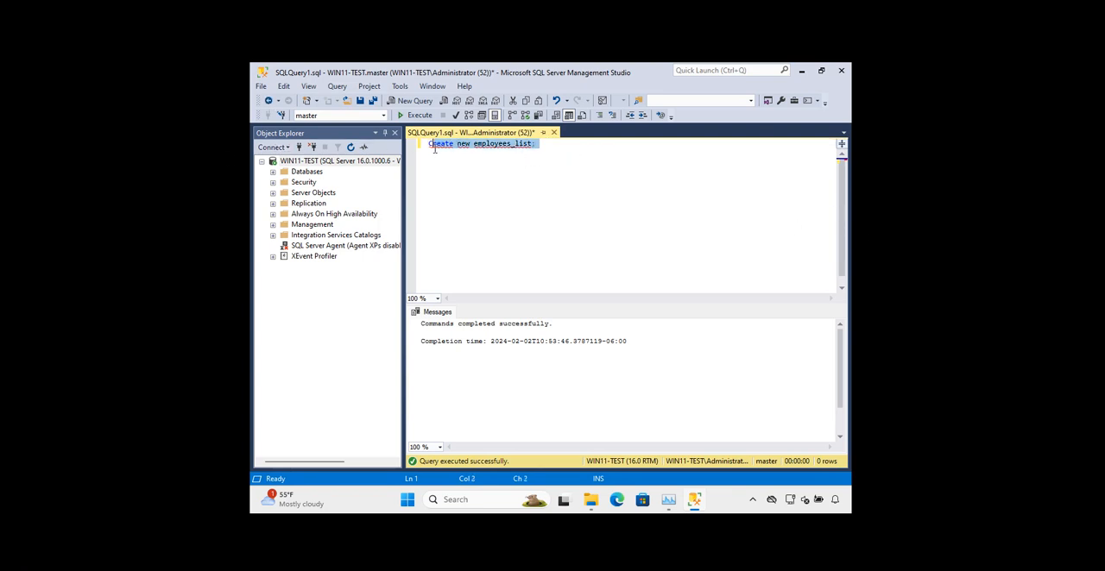
{"action": "left_click", "coordinate": [549, 148]}
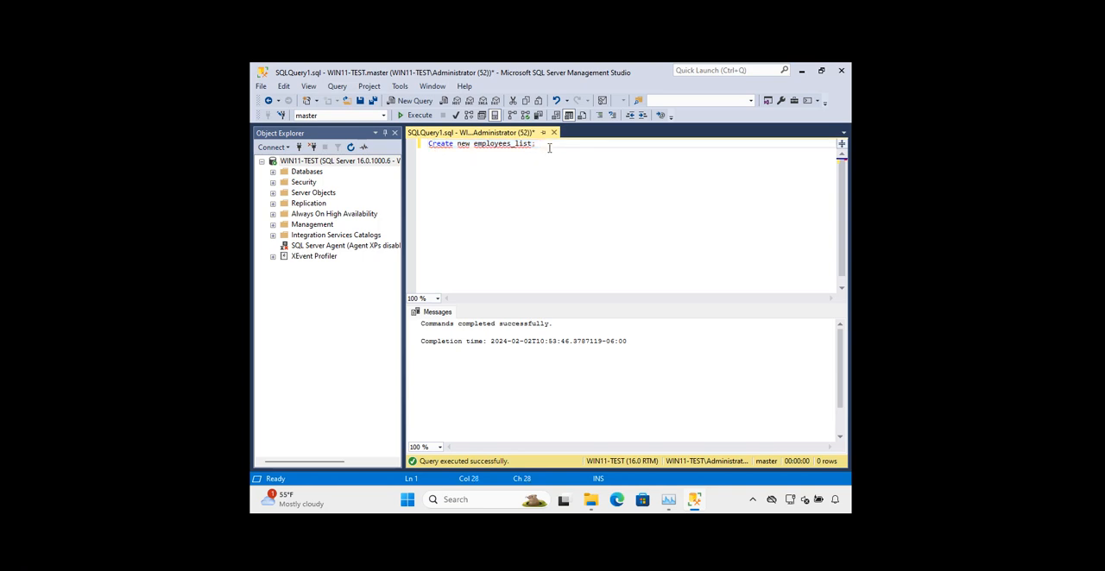
{"action": "key", "text": "BackSpace"}
{"action": "key", "text": "BackSpace"}
{"action": "key", "text": "BackSpace"}
{"action": "key", "text": "BackSpace"}
{"action": "key", "text": "BackSpace"}
{"action": "key", "text": "BackSpace"}
{"action": "key", "text": "BackSpace"}
{"action": "key", "text": "BackSpace"}
{"action": "key", "text": "BackSpace"}
{"action": "key", "text": "BackSpace"}
{"action": "key", "text": "BackSpace"}
{"action": "key", "text": "BackSpace"}
{"action": "key", "text": "BackSpace"}
{"action": "key", "text": "BackSpace"}
{"action": "key", "text": "BackSpace"}
{"action": "key", "text": "BackSpace"}
{"action": "key", "text": "BackSpace"}
{"action": "key", "text": "BackSpace"}
{"action": "key", "text": "BackSpace"}
{"action": "type", "text": "datadase"}
{"action": "type", "text": "acc"}
{"action": "type", "text": "ounting"}
{"action": "type", "text": "_ste"}
{"action": "key", "text": "BackSpace"}
{"action": "key", "text": "BackSpace"}
{"action": "key", "text": "BackSpace"}
{"action": "key", "text": "BackSpace"}
{"action": "type", "text": "_staff;"}
{"action": "left_click", "coordinate": [416, 115]}
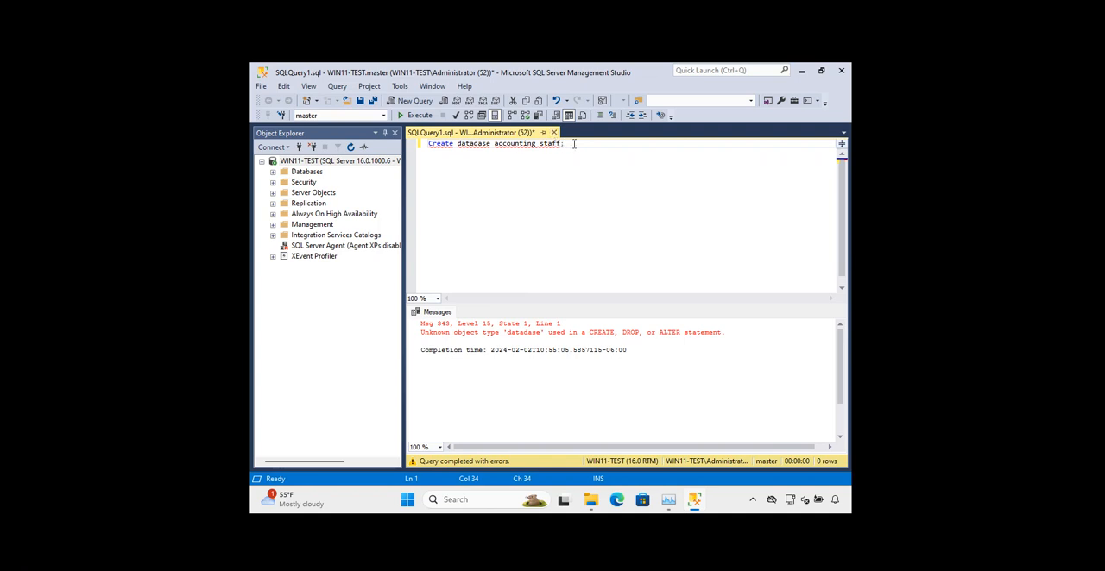
Delete the accounting_staff statement so the query editor is empty
{"action": "left_click_drag", "start_coordinate": [565, 143], "coordinate": [439, 144]}
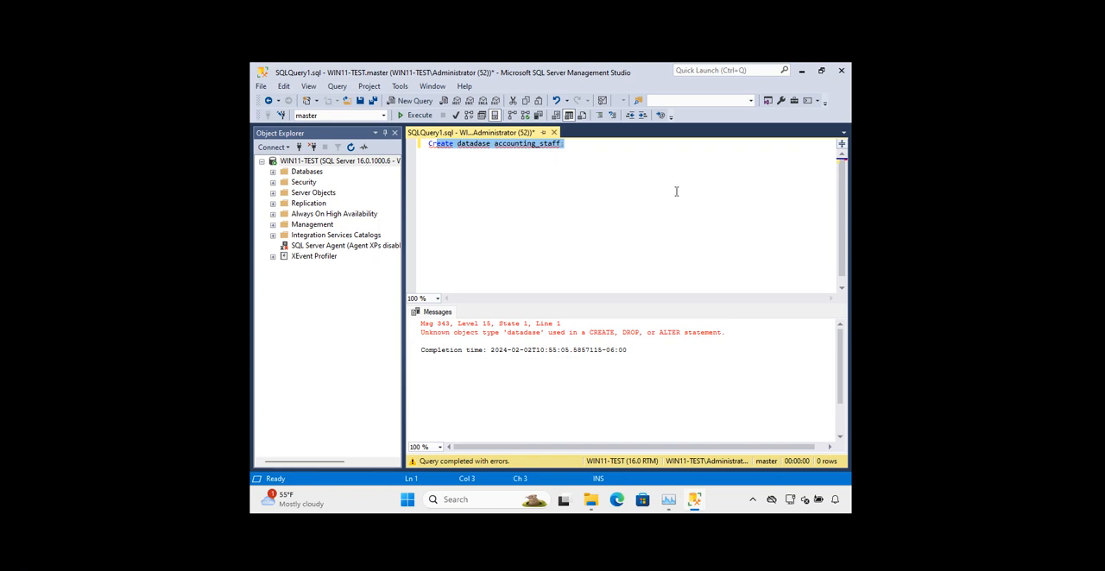
{"action": "left_click", "coordinate": [573, 144]}
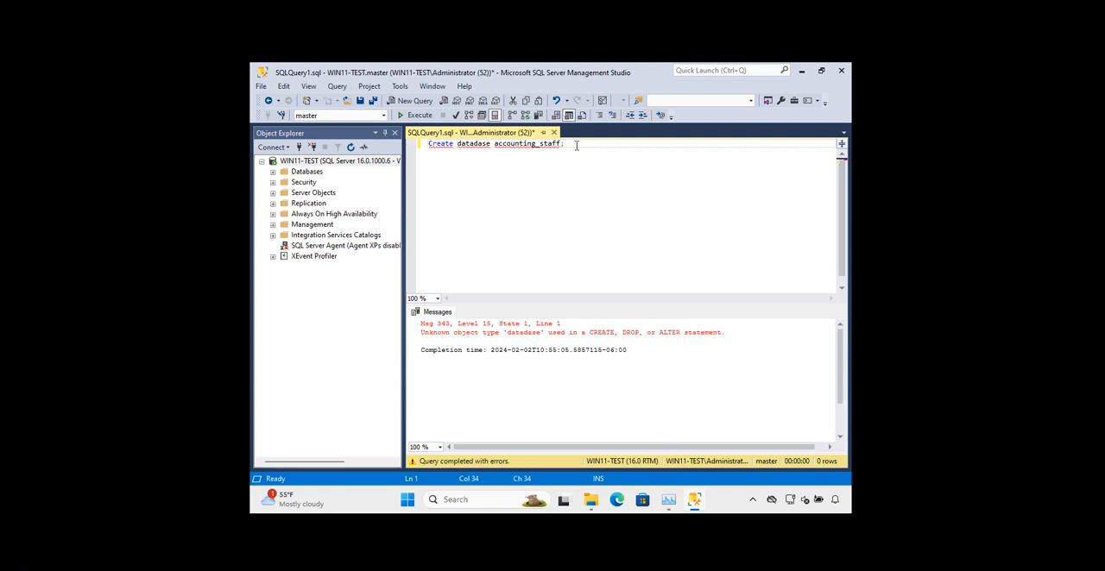
{"action": "key", "text": "BackSpace"}
{"action": "key", "text": "BackSpace"}
{"action": "key", "text": "BackSpace"}
{"action": "key", "text": "BackSpace"}
{"action": "key", "text": "BackSpace"}
{"action": "key", "text": "BackSpace"}
{"action": "key", "text": "BackSpace"}
{"action": "key", "text": "BackSpace"}
{"action": "key", "text": "BackSpace"}
{"action": "key", "text": "BackSpace"}
{"action": "key", "text": "BackSpace"}
{"action": "key", "text": "BackSpace"}
{"action": "key", "text": "BackSpace"}
{"action": "key", "text": "BackSpace"}
{"action": "key", "text": "BackSpace"}
{"action": "key", "text": "BackSpace"}
{"action": "key", "text": "BackSpace"}
{"action": "key", "text": "BackSpace"}
{"action": "key", "text": "BackSpace"}
{"action": "key", "text": "BackSpace"}
{"action": "key", "text": "BackSpace"}
{"action": "key", "text": "BackSpace"}
{"action": "key", "text": "BackSpace"}
{"action": "key", "text": "BackSpace"}
{"action": "key", "text": "BackSpace"}
{"action": "key", "text": "BackSpace"}
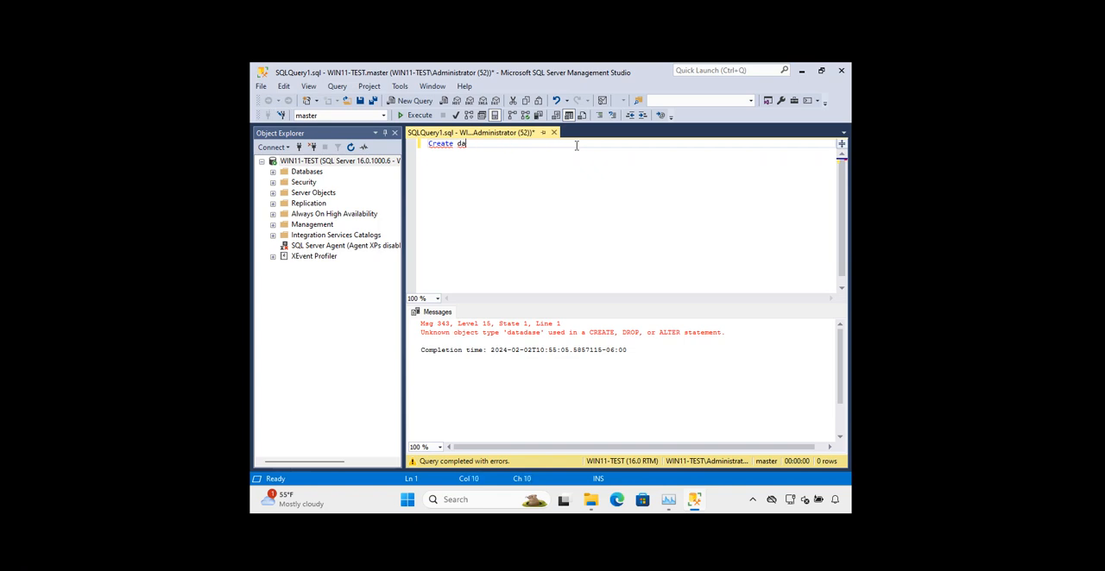
{"action": "key", "text": "BackSpace"}
{"action": "key", "text": "BackSpace"}
{"action": "key", "text": "BackSpace"}
{"action": "key", "text": "BackSpace"}
{"action": "key", "text": "BackSpace"}
{"action": "key", "text": "BackSpace"}
{"action": "key", "text": "BackSpace"}
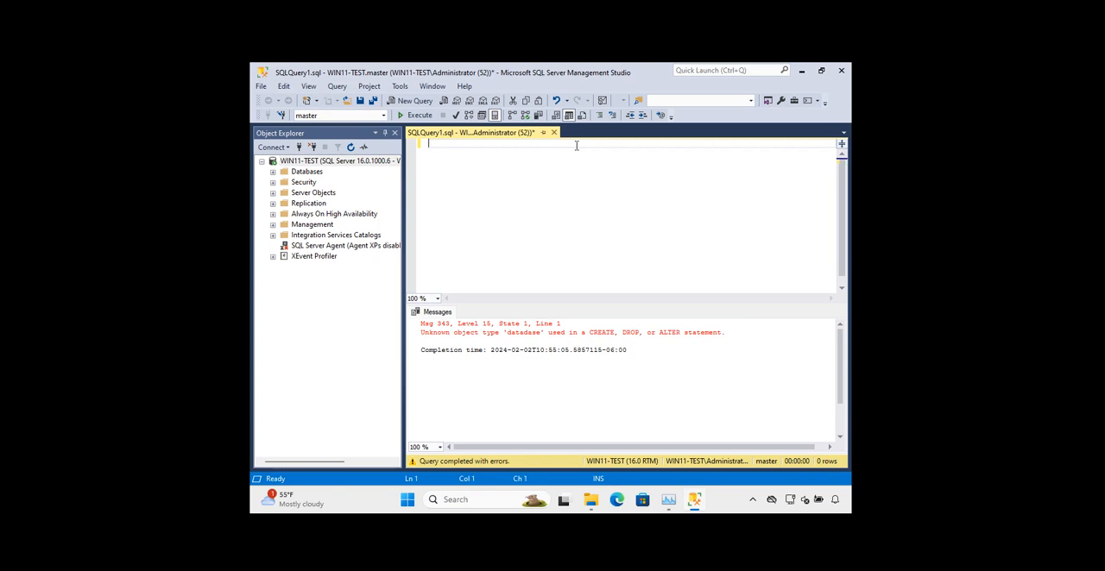